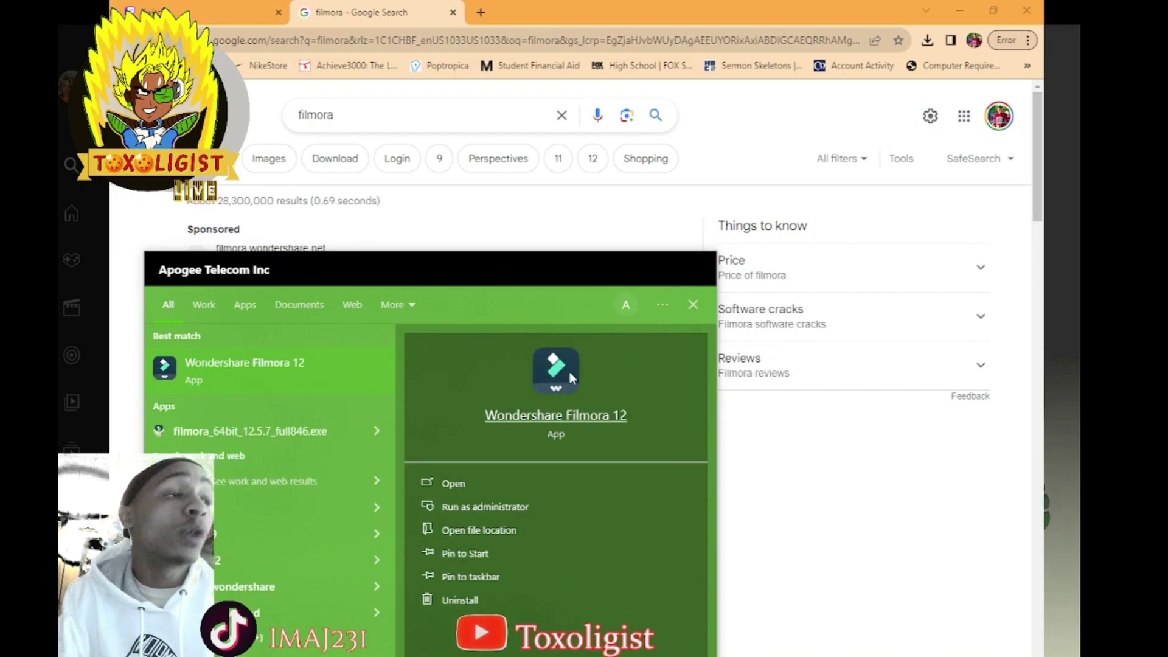
Step: Open the official Wondershare Filmora site from the search results, download the installer and save it as filmora_setup_full846 in the 10-21 folder
{"action": "left_click", "coordinate": [793, 494]}
{"action": "scroll", "coordinate": [490, 417], "scroll_direction": "down", "scroll_amount": 4}
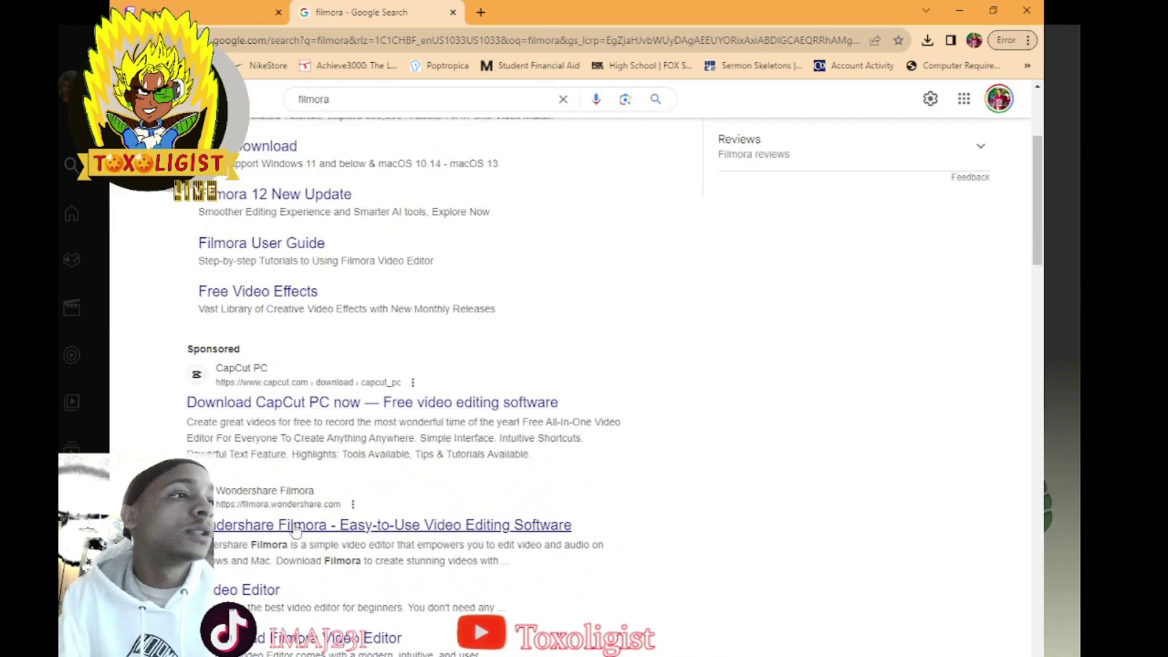
{"action": "scroll", "coordinate": [295, 530], "scroll_direction": "down", "scroll_amount": 3}
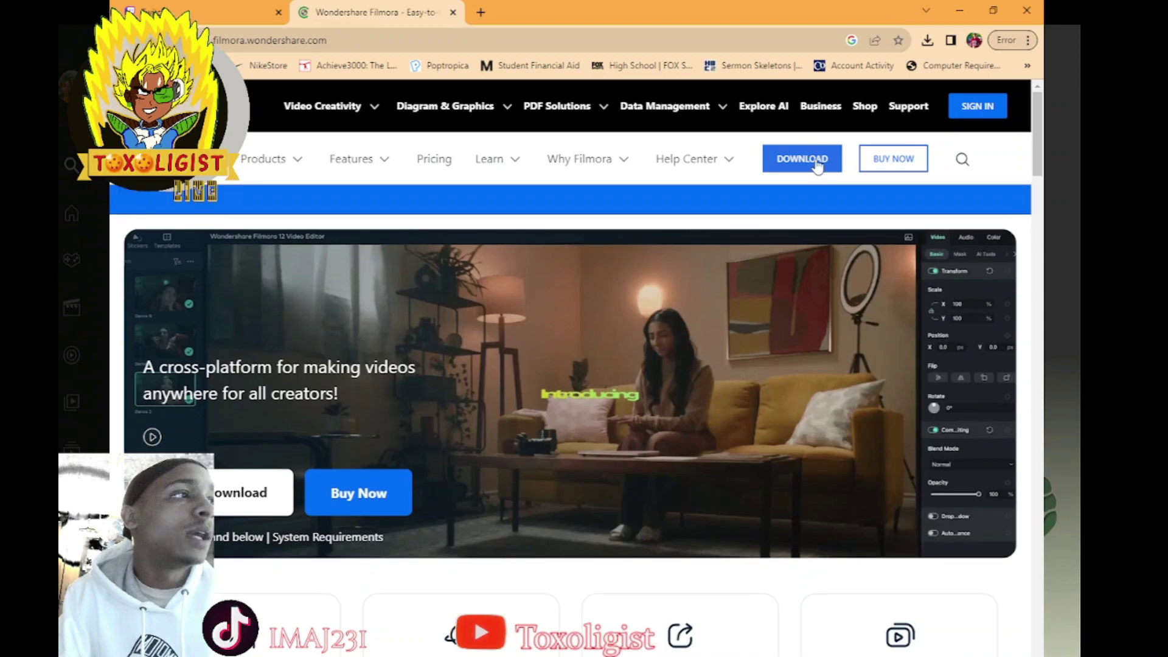
{"action": "left_click", "coordinate": [817, 163]}
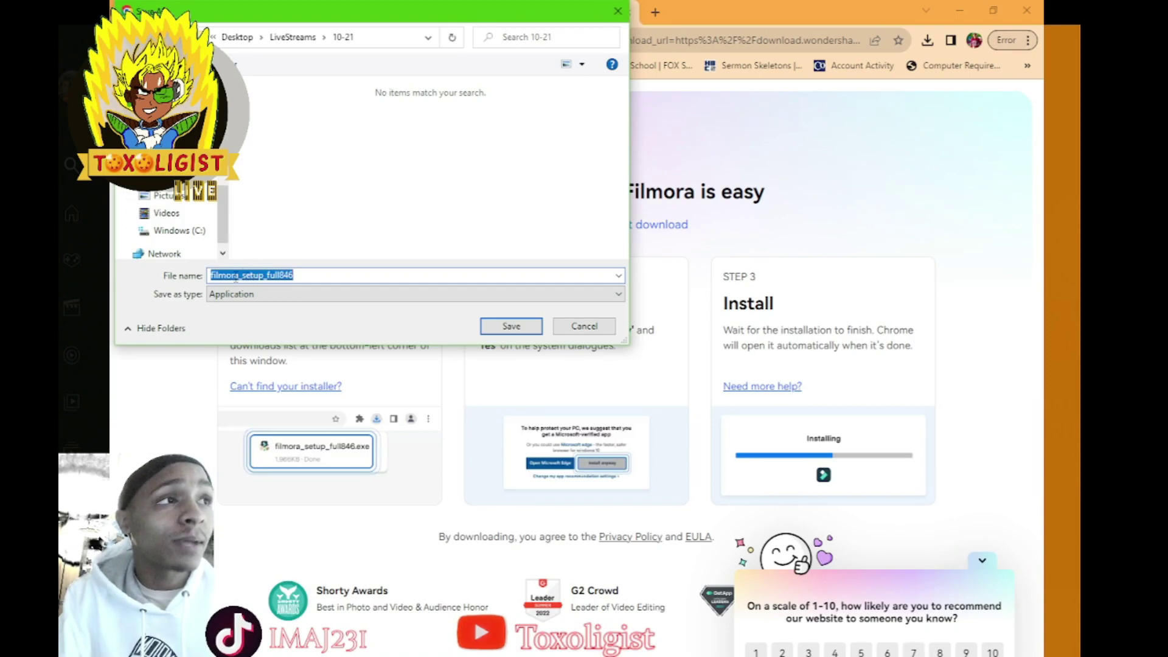
{"action": "left_click", "coordinate": [511, 326]}
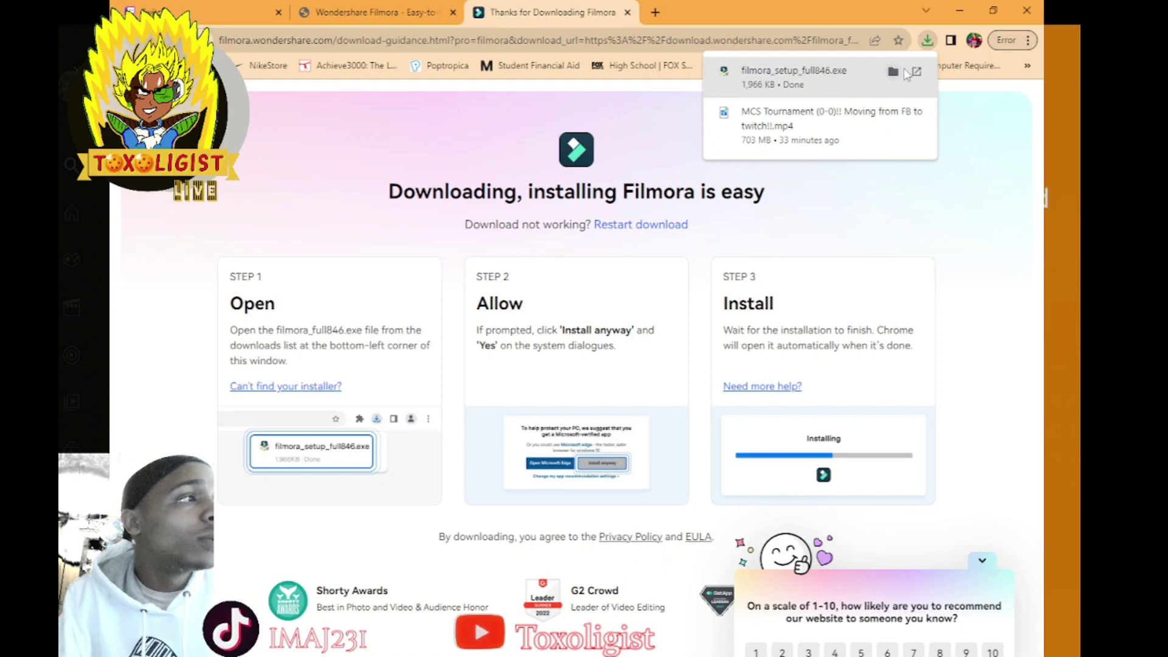
Step: Open the downloaded filmora_setup_full846.exe from the recent downloads and close the website's recommendation survey
{"action": "left_click", "coordinate": [927, 40]}
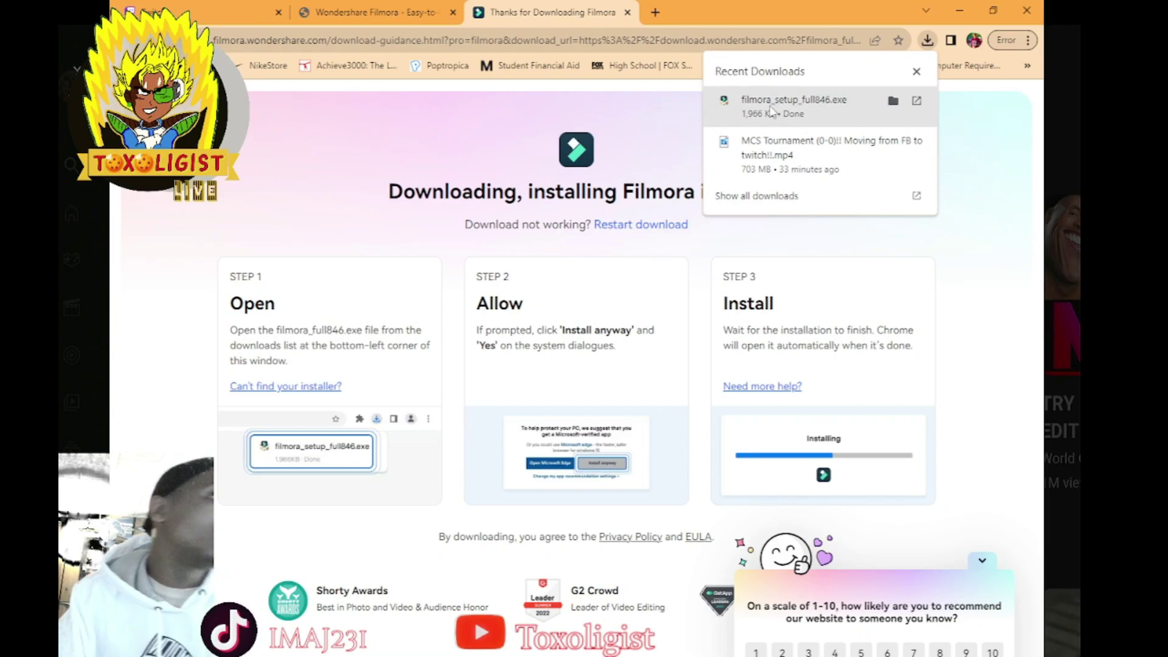
{"action": "left_click", "coordinate": [859, 109]}
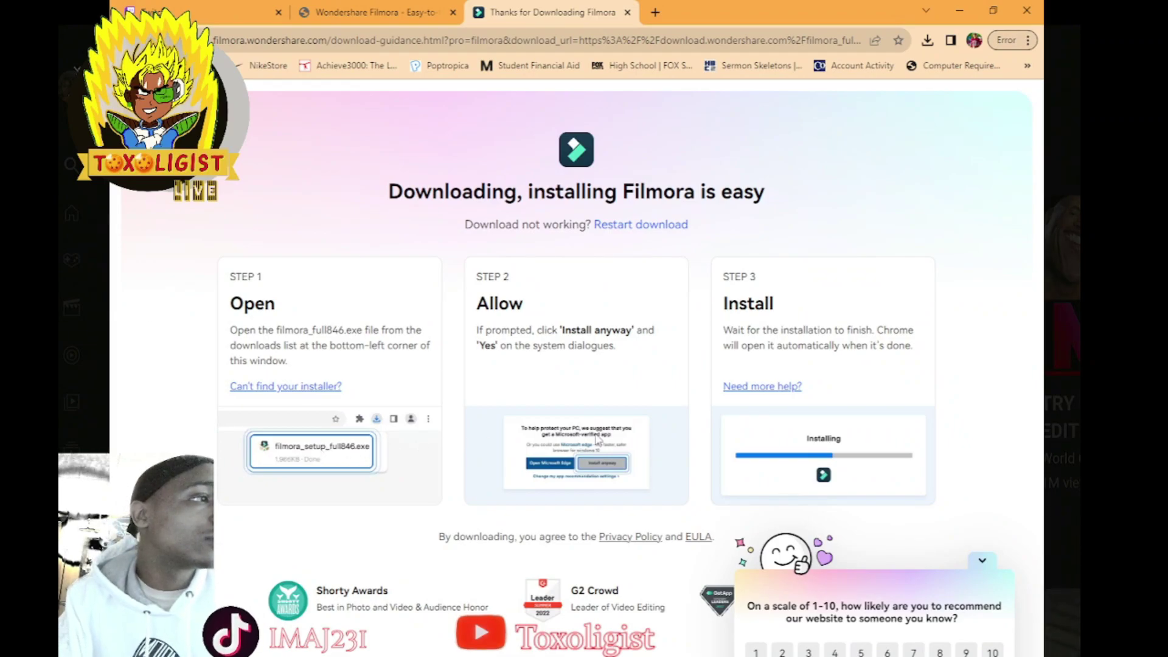
{"action": "left_click", "coordinate": [979, 562]}
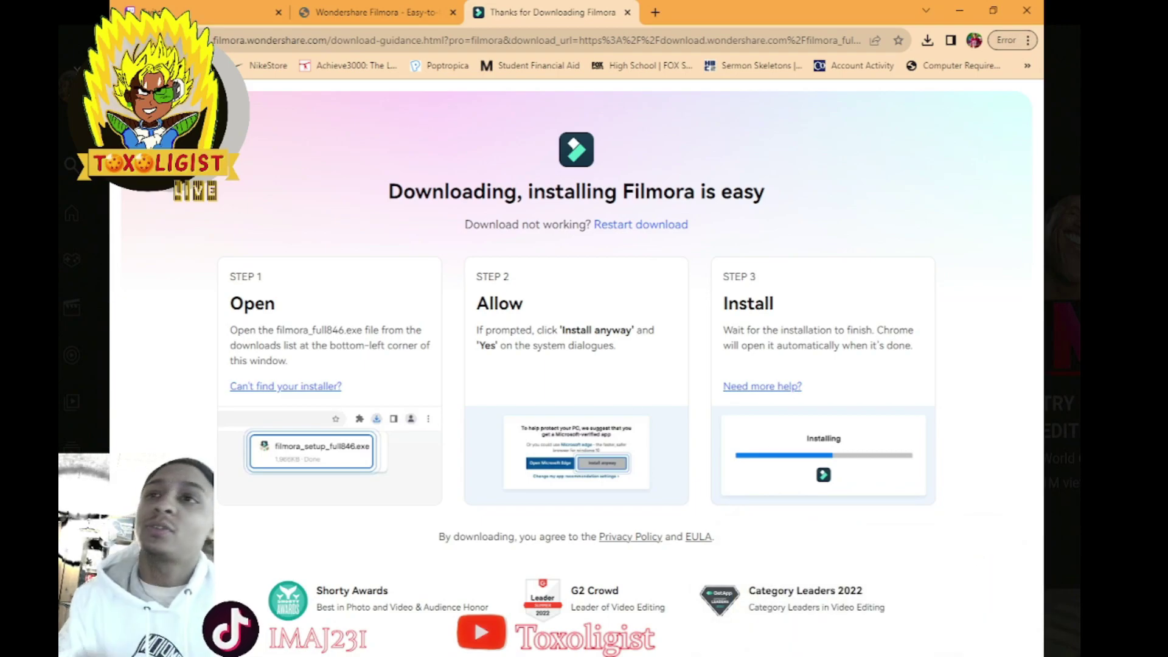
Step: Return to the Filmora home page and open its purchase page to look over the individual plans
{"action": "left_click", "coordinate": [288, 18]}
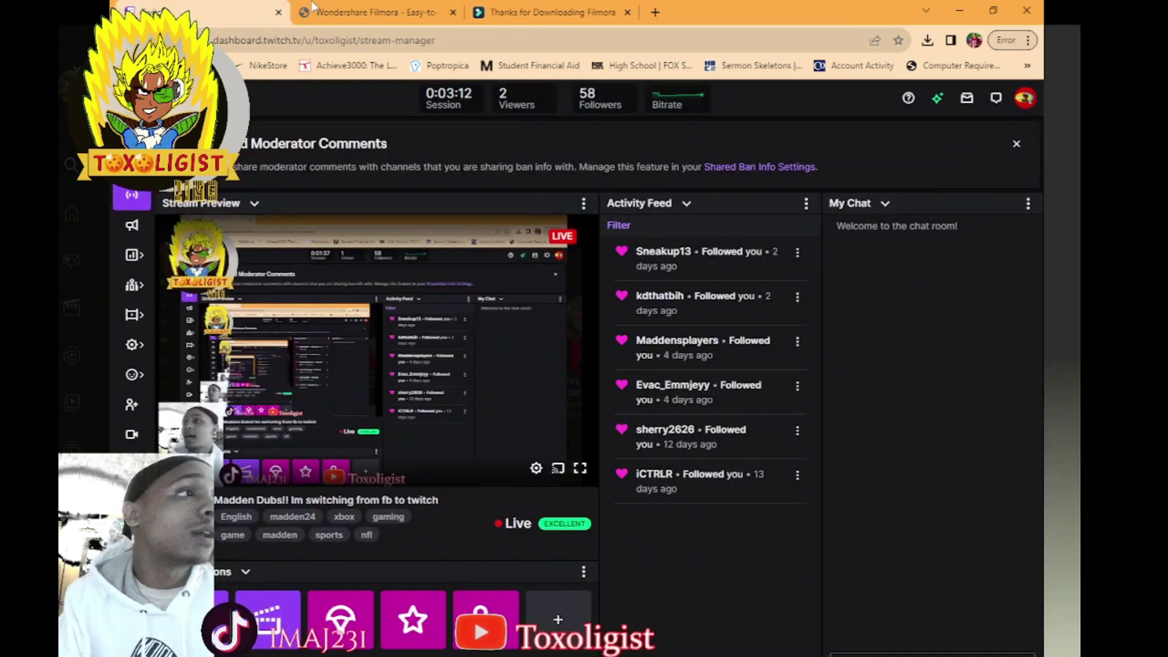
{"action": "left_click", "coordinate": [489, 10]}
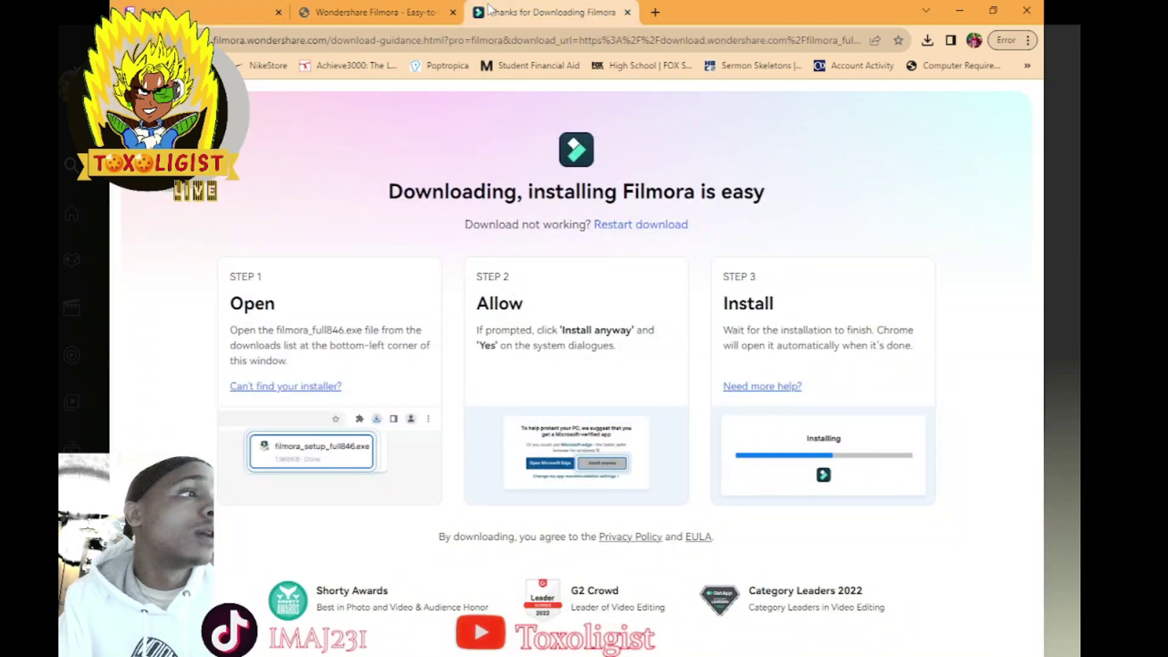
{"action": "left_click", "coordinate": [377, 12]}
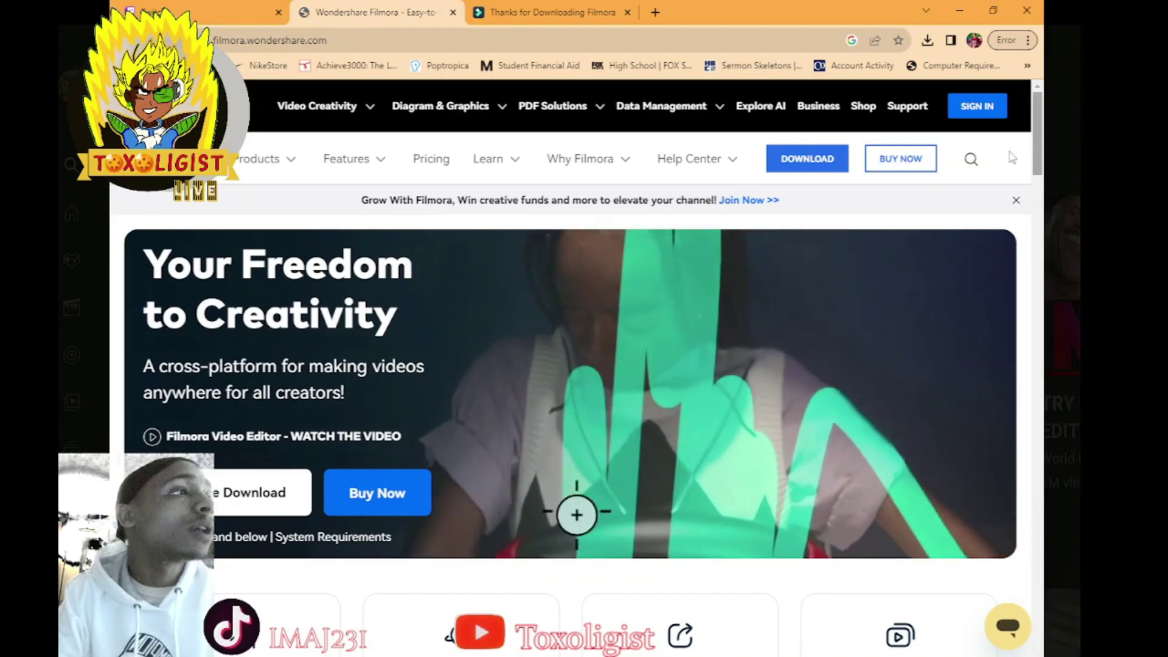
{"action": "left_click", "coordinate": [895, 159]}
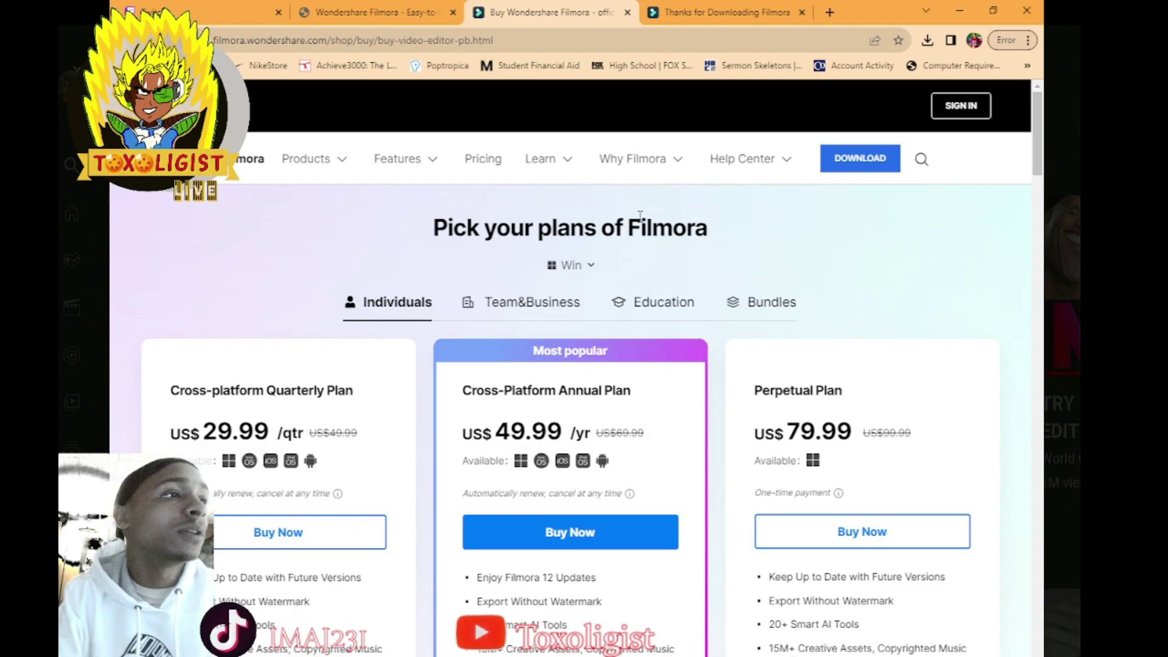
{"action": "scroll", "coordinate": [640, 215], "scroll_direction": "down", "scroll_amount": 1}
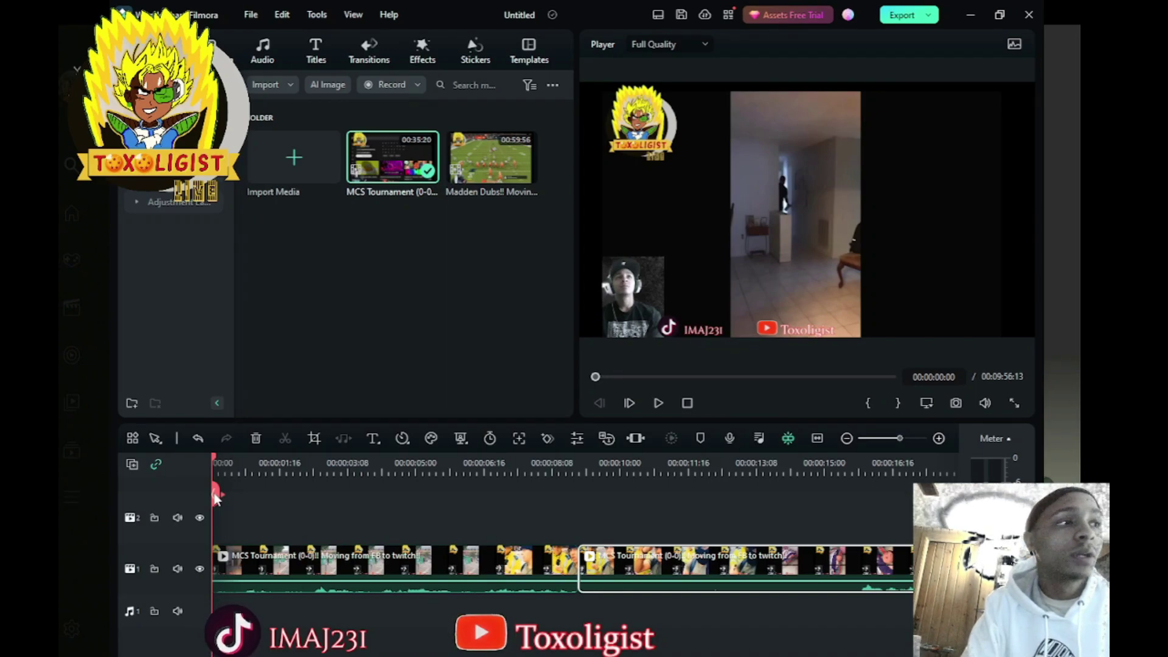
{"action": "left_click_drag", "start_coordinate": [216, 496], "coordinate": [250, 492]}
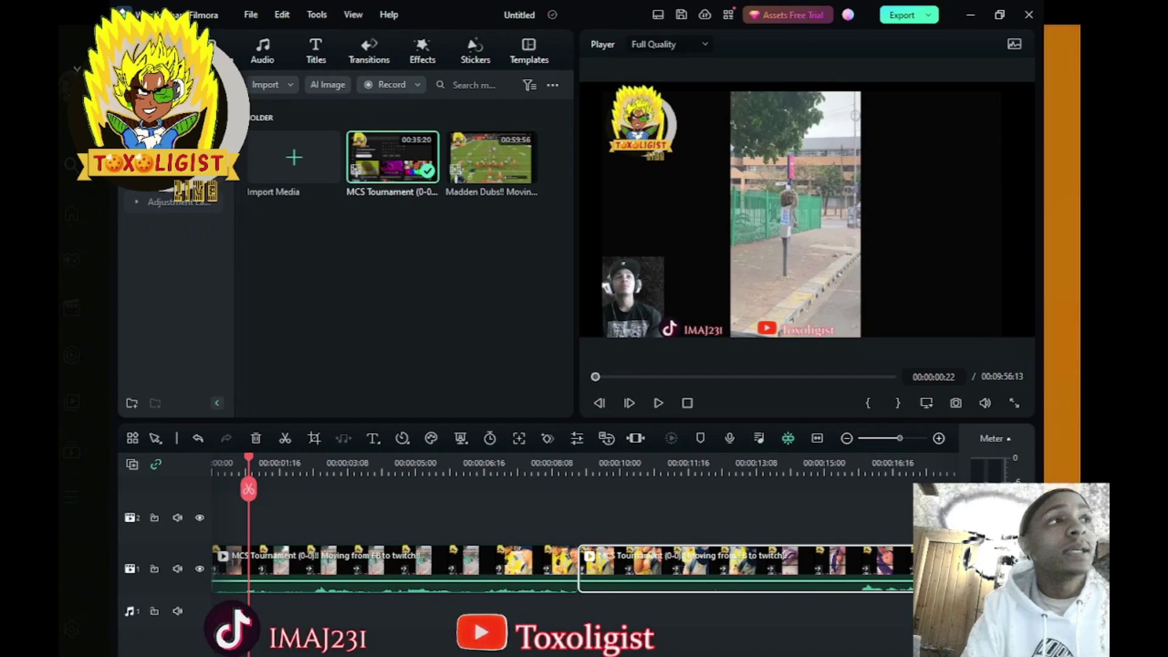
{"action": "left_click", "coordinate": [301, 155]}
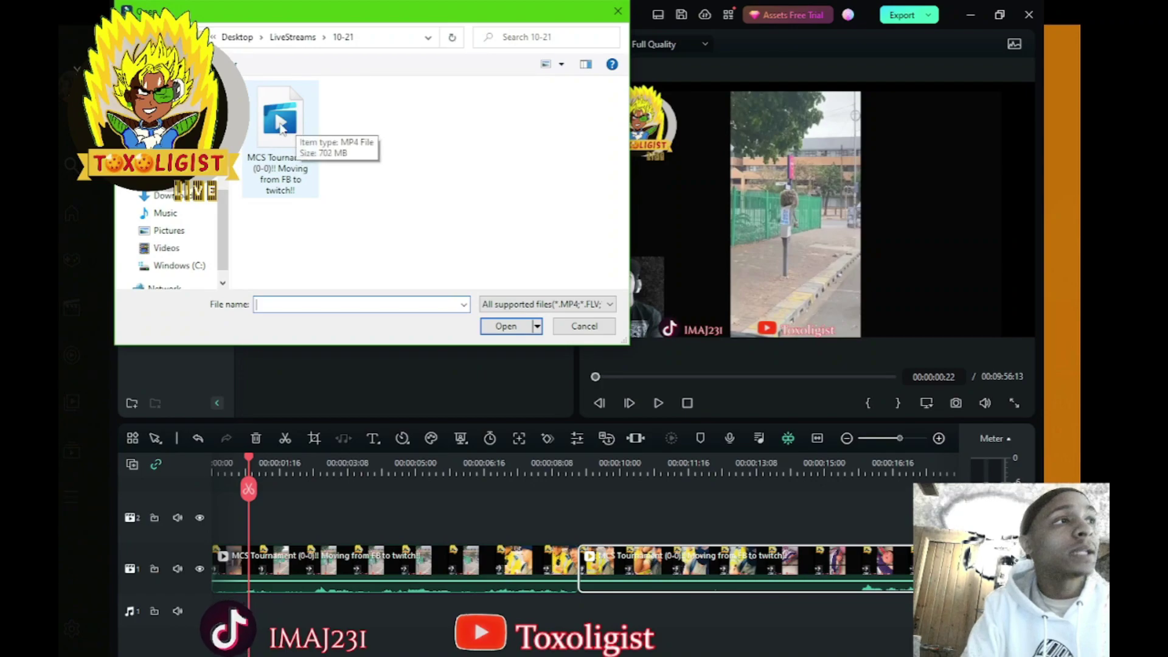
{"action": "left_click", "coordinate": [281, 126]}
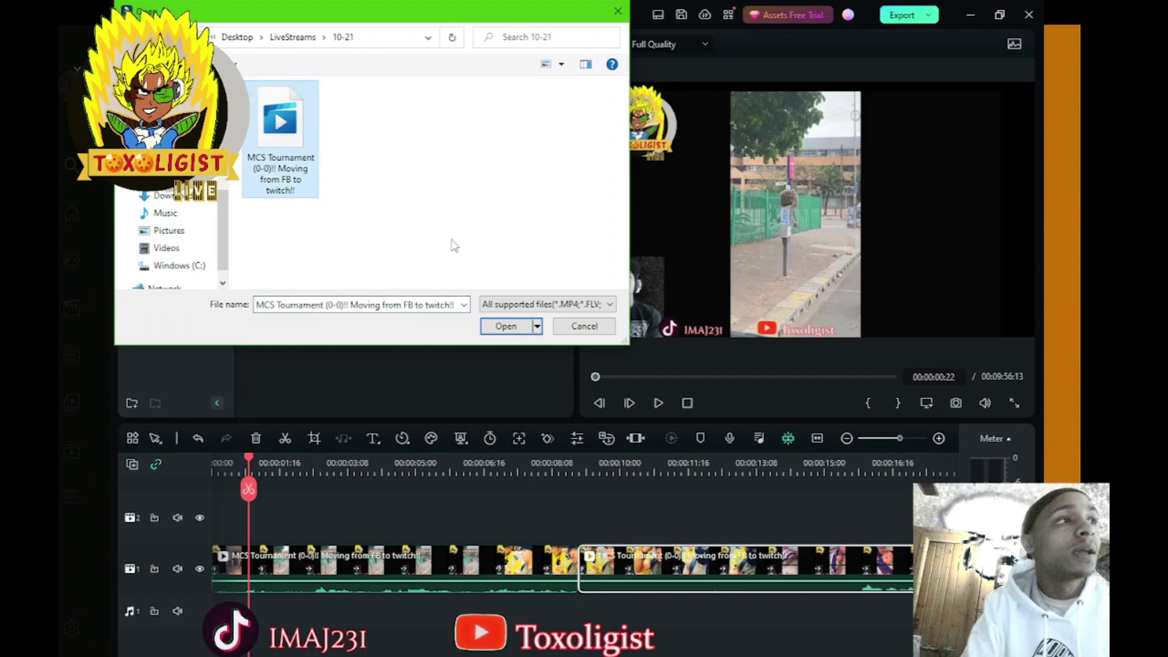
{"action": "left_click", "coordinate": [583, 327]}
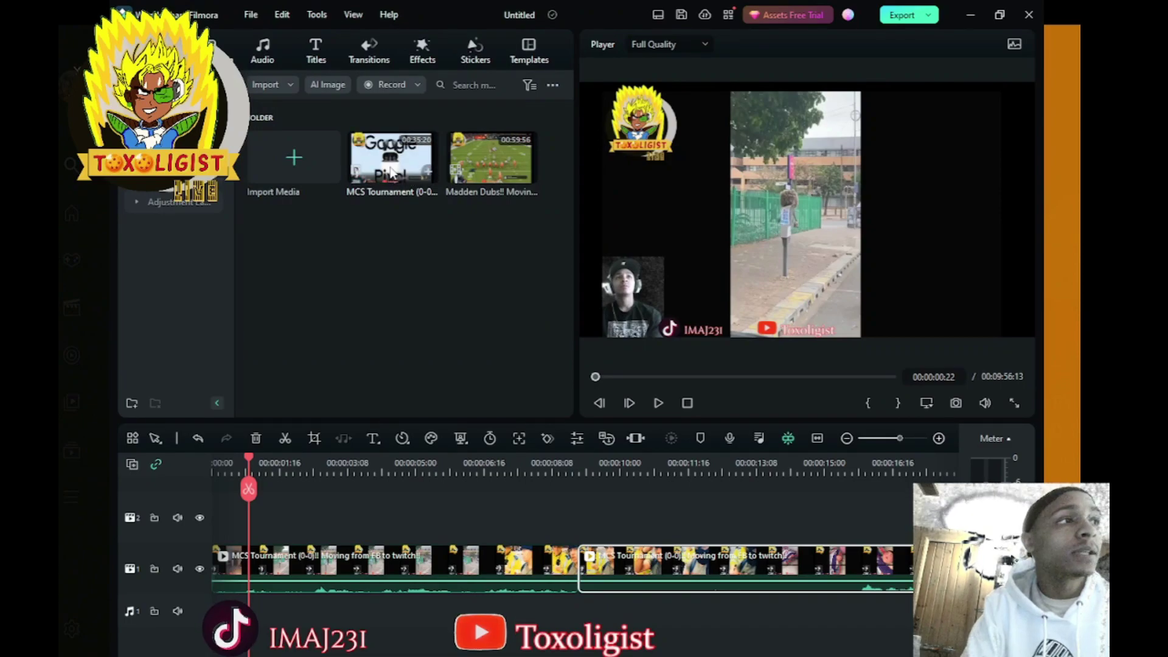
Step: Place the MCS Tournament clip at the start of the second video track and delete it again
{"action": "left_click_drag", "start_coordinate": [397, 184], "coordinate": [214, 525]}
{"action": "left_click_drag", "start_coordinate": [249, 488], "coordinate": [274, 487]}
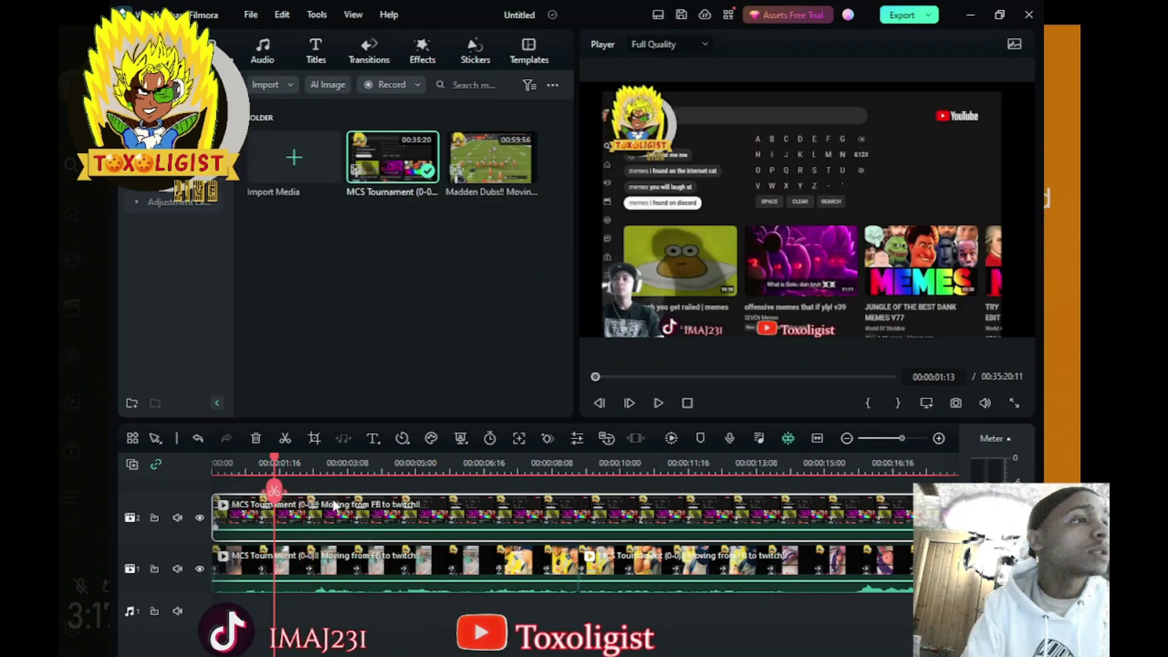
{"action": "left_click", "coordinate": [256, 438]}
Step: Undo the last three edits, back to the single unsplit clip on the first video track
{"action": "left_click", "coordinate": [197, 438]}
{"action": "left_click", "coordinate": [197, 438]}
{"action": "left_click", "coordinate": [198, 440]}
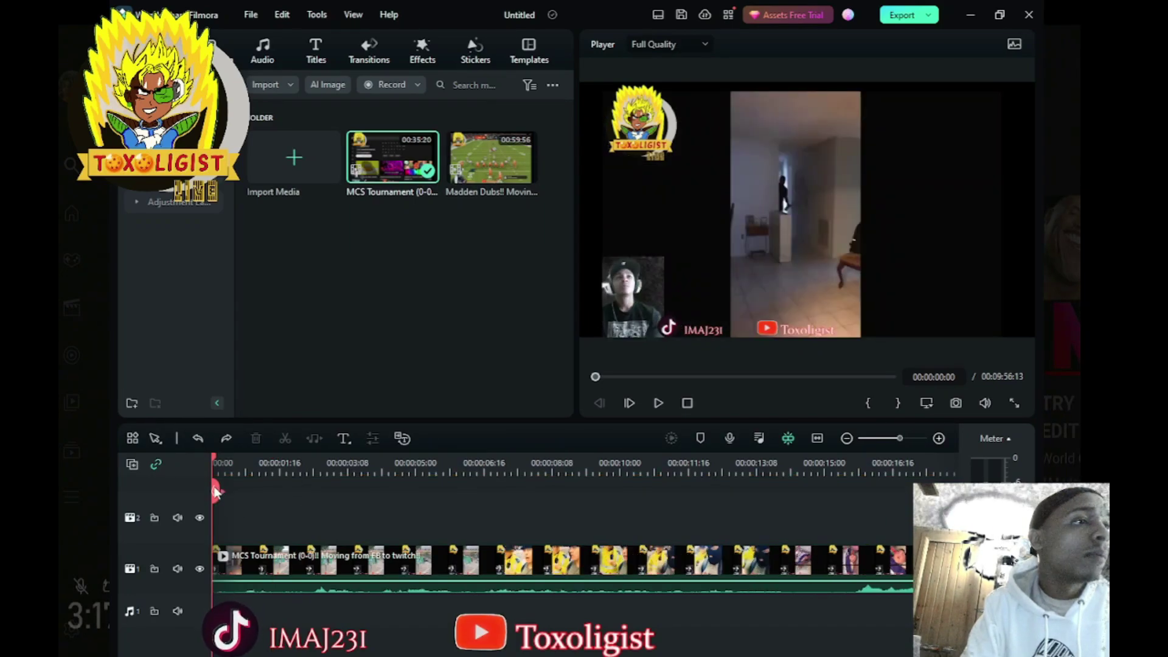
Step: Split the MCS Tournament clip at 00:00:06:13 and delete everything after the cut
{"action": "left_click_drag", "start_coordinate": [214, 491], "coordinate": [479, 485]}
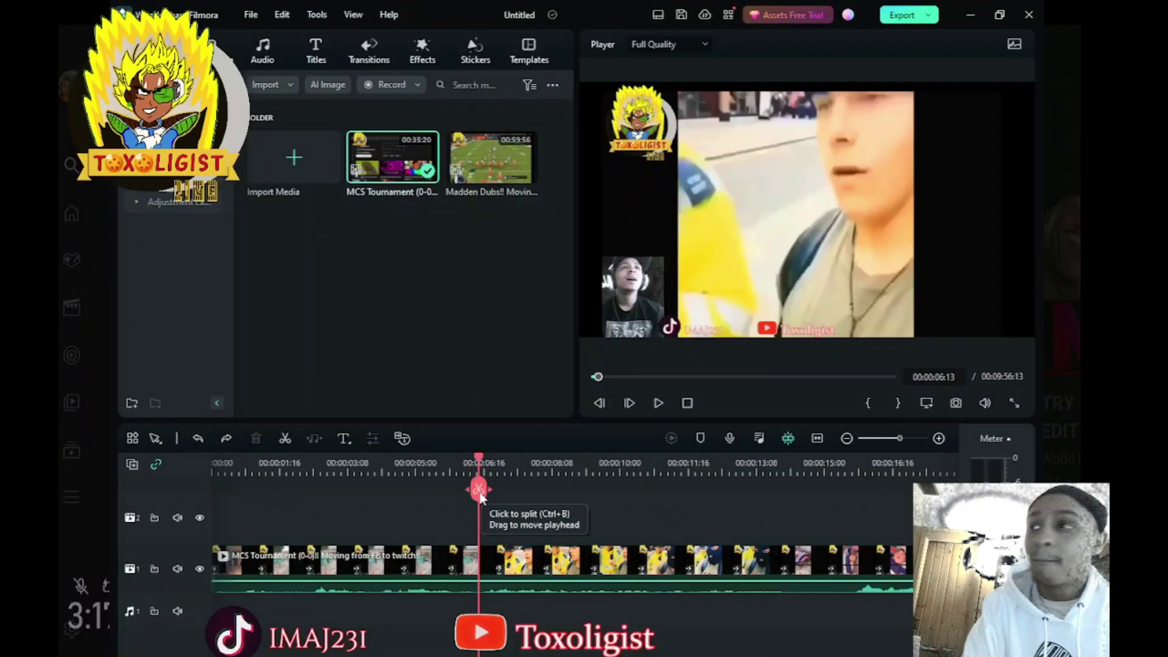
{"action": "left_click", "coordinate": [538, 334]}
{"action": "left_click_drag", "start_coordinate": [480, 497], "coordinate": [452, 494]}
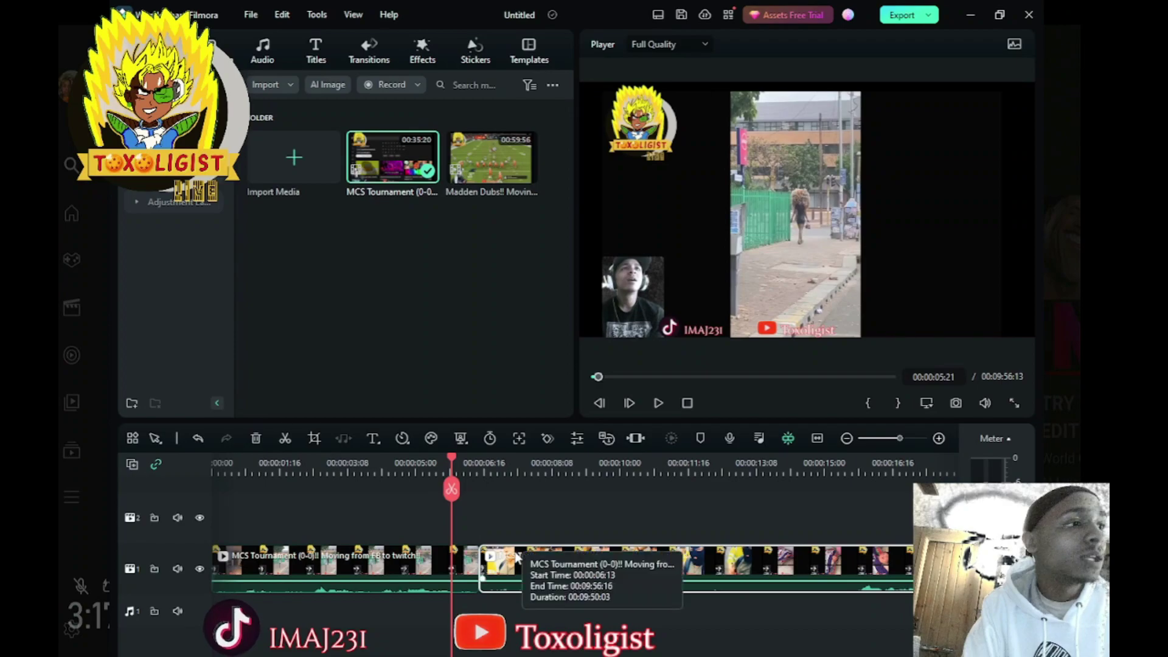
{"action": "left_click", "coordinate": [256, 439]}
{"action": "mouse_move", "coordinate": [479, 499]}
{"action": "left_mouse_down"}
{"action": "mouse_move", "coordinate": [372, 490]}
{"action": "mouse_move", "coordinate": [482, 488]}
{"action": "left_mouse_up"}
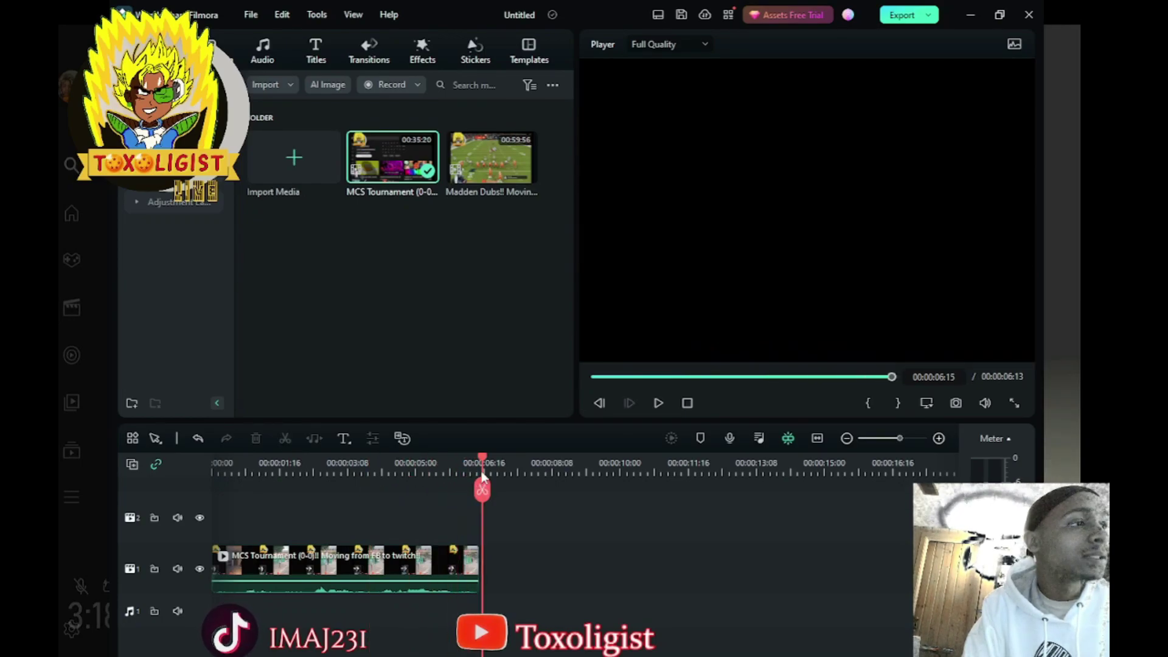
Step: Undo and redo the deletion of the clip's second part, twice in a row
{"action": "left_click", "coordinate": [198, 439]}
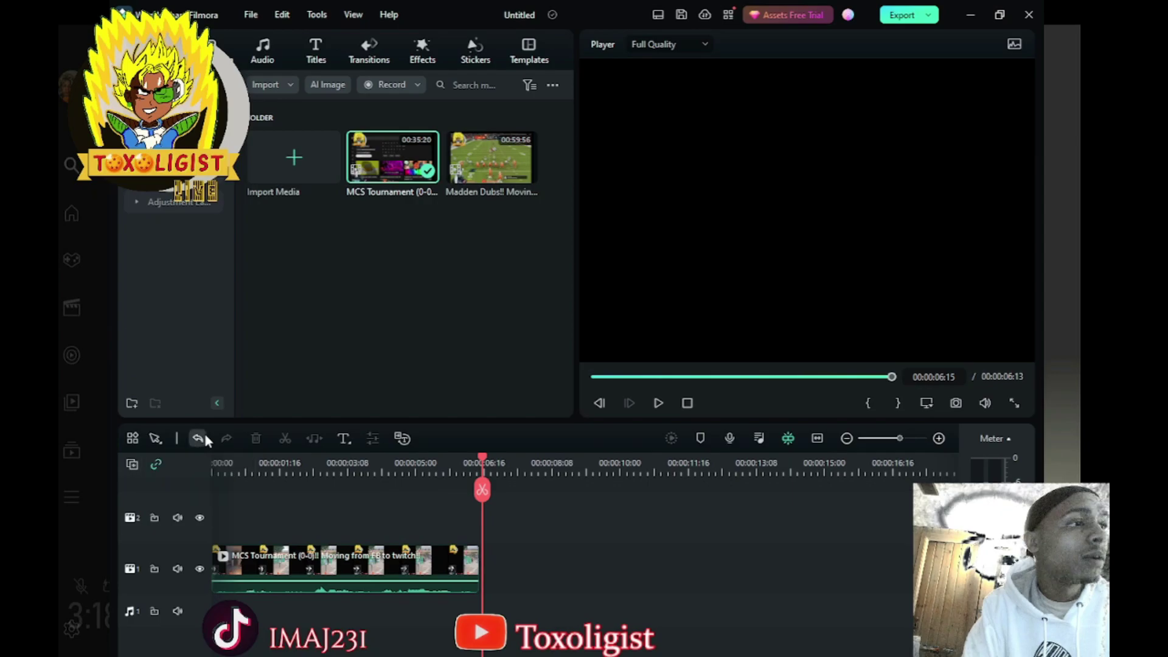
{"action": "left_click_drag", "start_coordinate": [481, 498], "coordinate": [449, 510]}
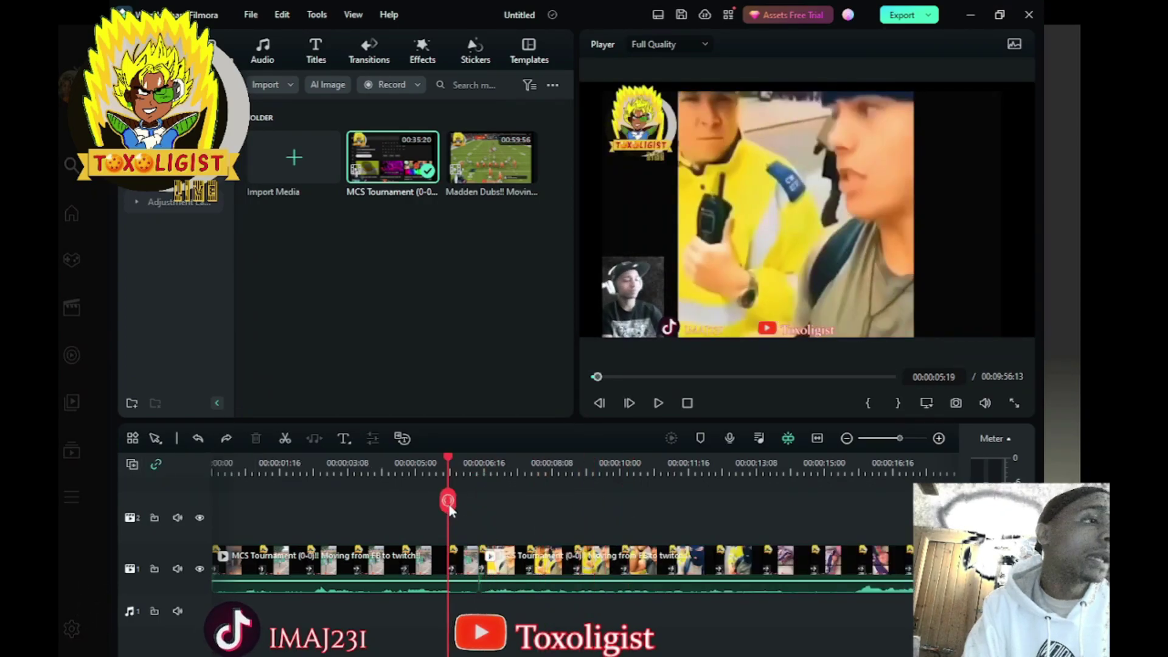
{"action": "left_click", "coordinate": [226, 439]}
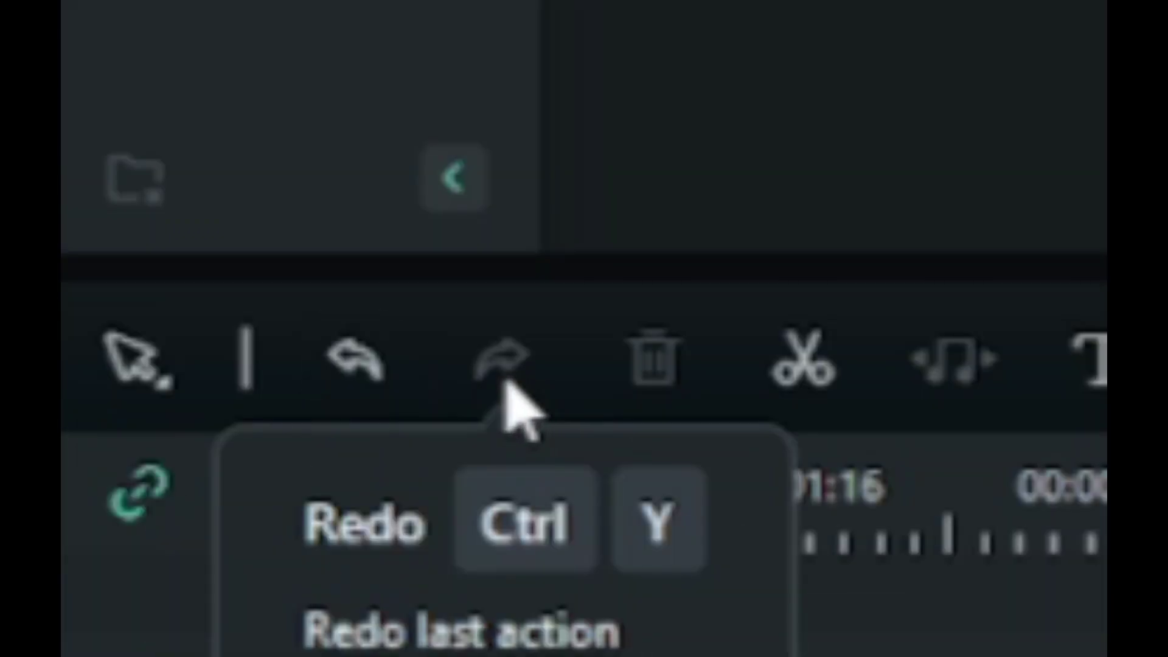
{"action": "left_click", "coordinate": [356, 360]}
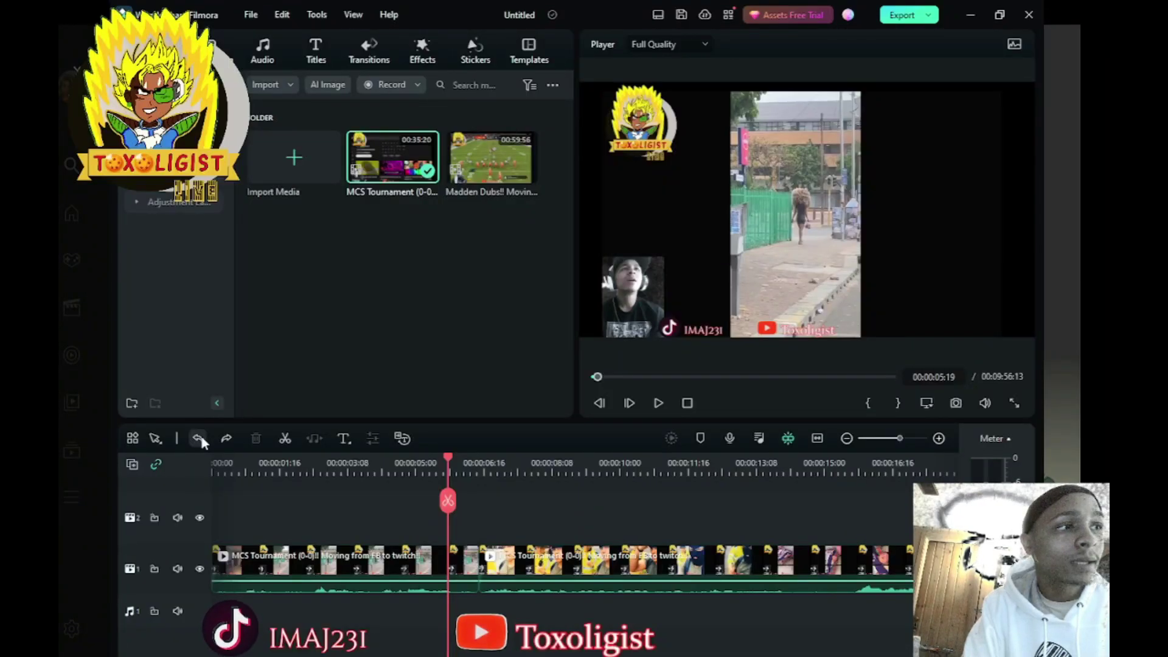
{"action": "left_click", "coordinate": [225, 439]}
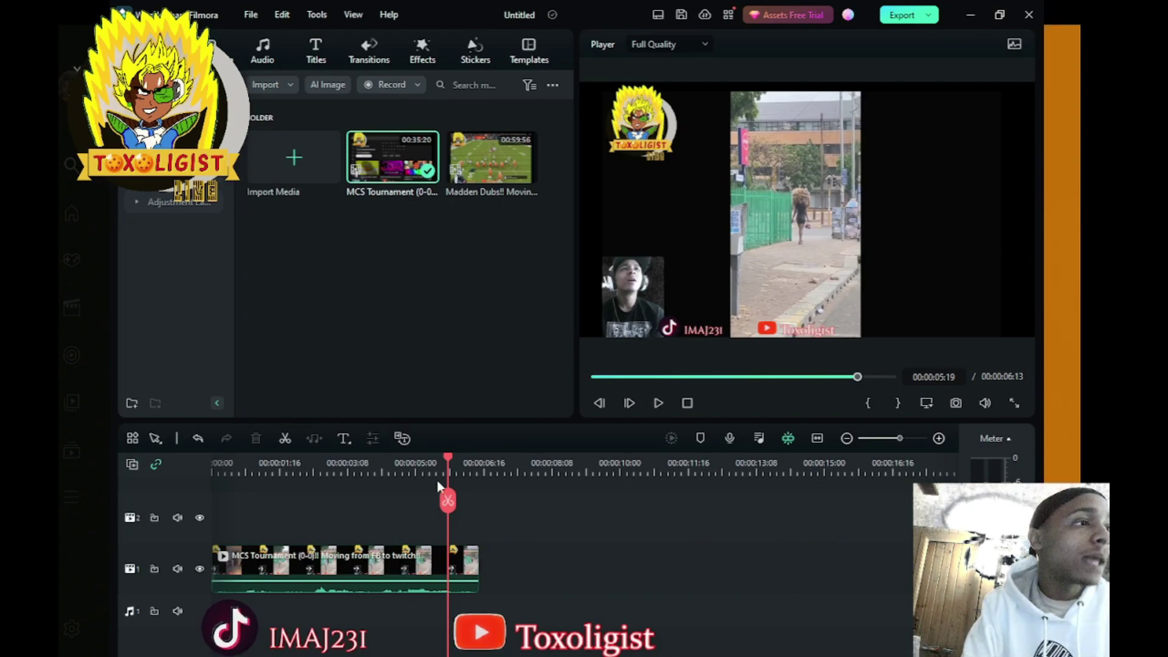
Step: Return the playhead to the timeline start and preview the 3D Metal Title 02 and 3D Light Flow Title styles
{"action": "left_click_drag", "start_coordinate": [449, 503], "coordinate": [201, 517]}
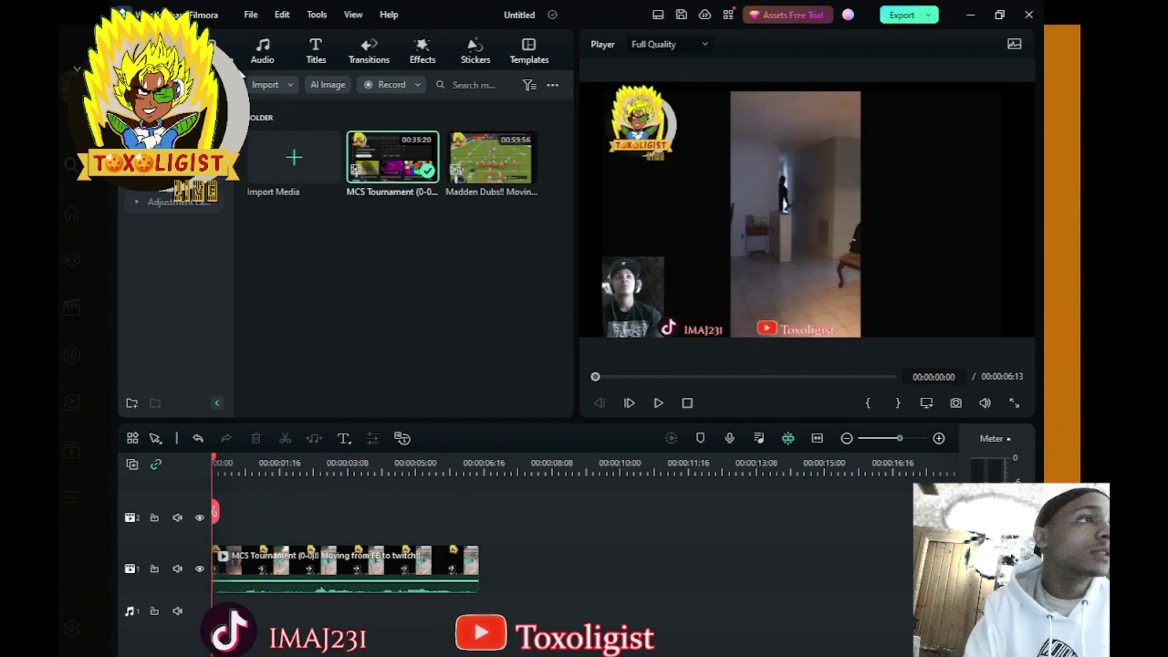
{"action": "left_click", "coordinate": [264, 50]}
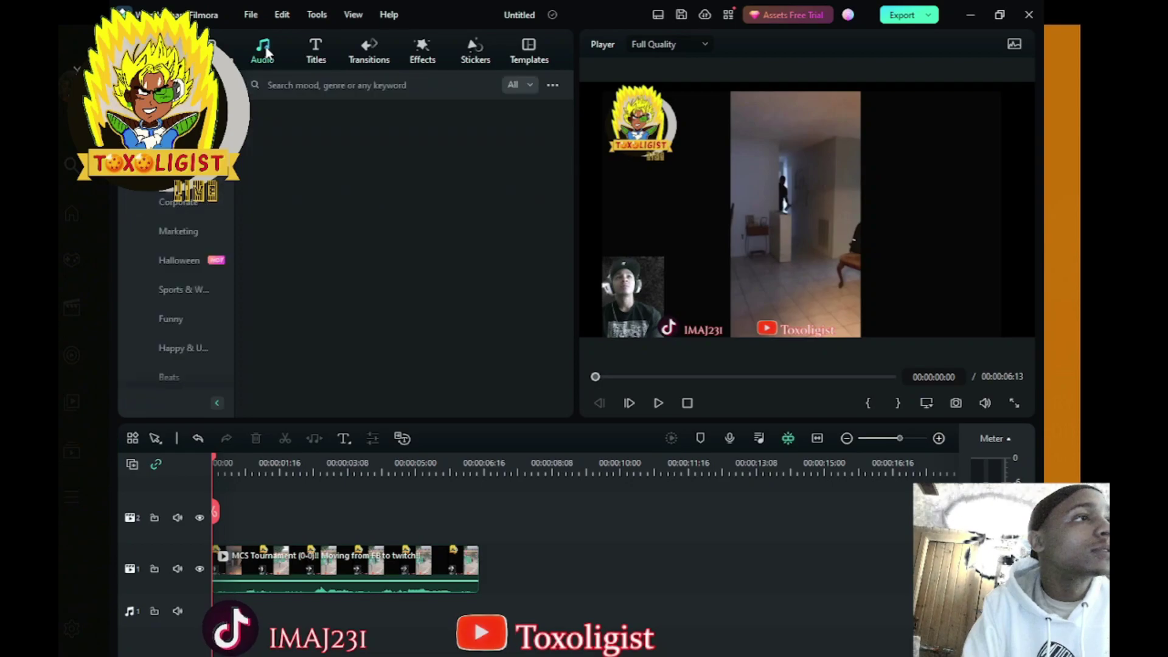
{"action": "left_click", "coordinate": [316, 49]}
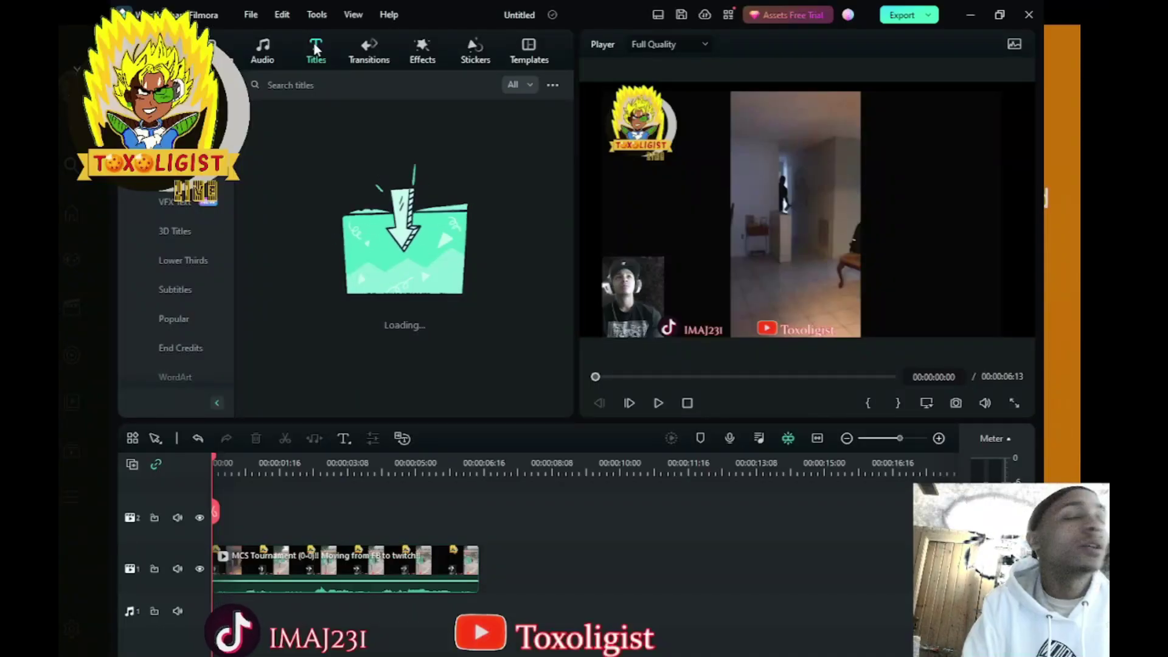
{"action": "left_click", "coordinate": [360, 166]}
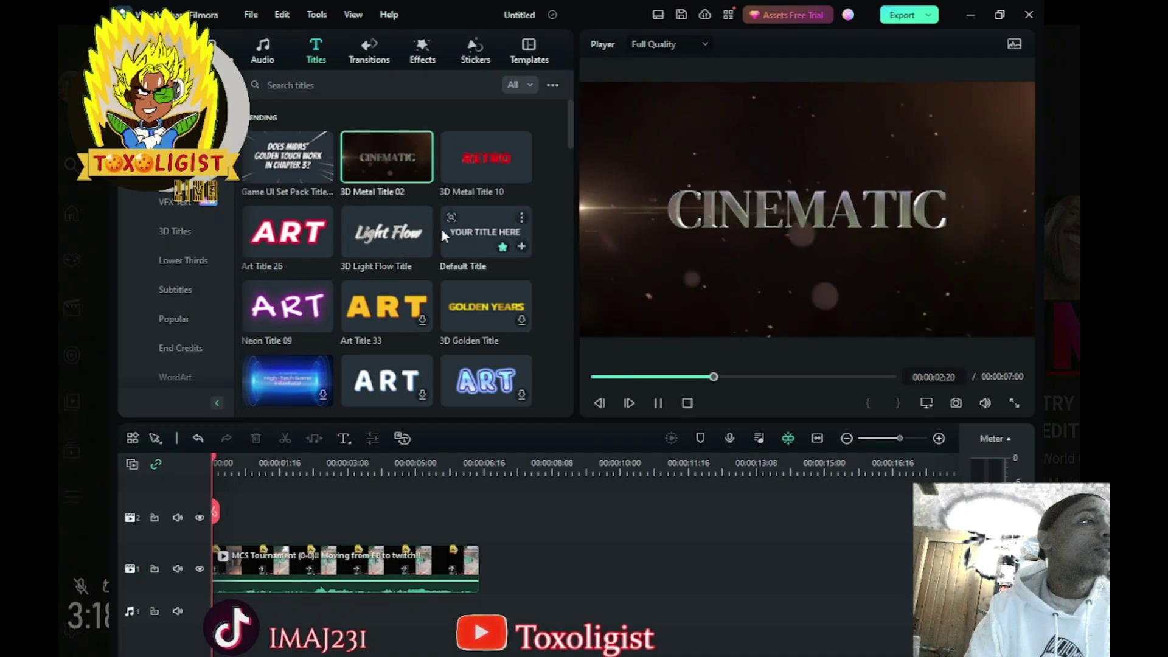
{"action": "left_click", "coordinate": [360, 242]}
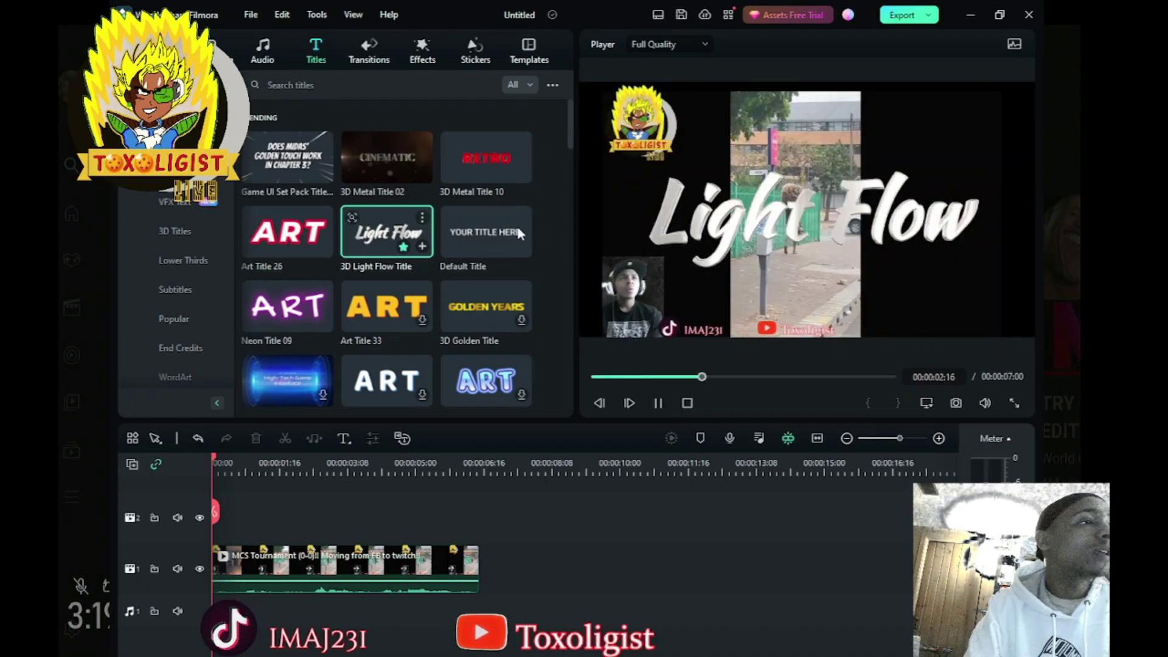
Step: Add Neon Title 09 at the start of the second video track, above the trimmed clip
{"action": "left_click", "coordinate": [319, 311]}
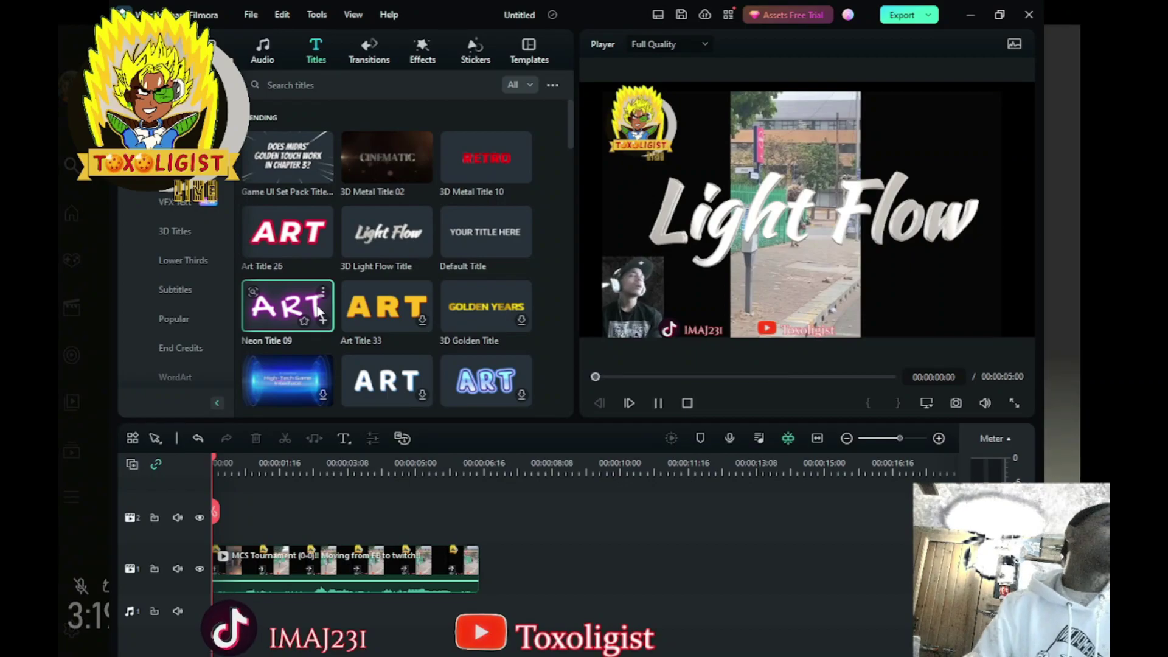
{"action": "left_click_drag", "start_coordinate": [318, 311], "coordinate": [209, 518]}
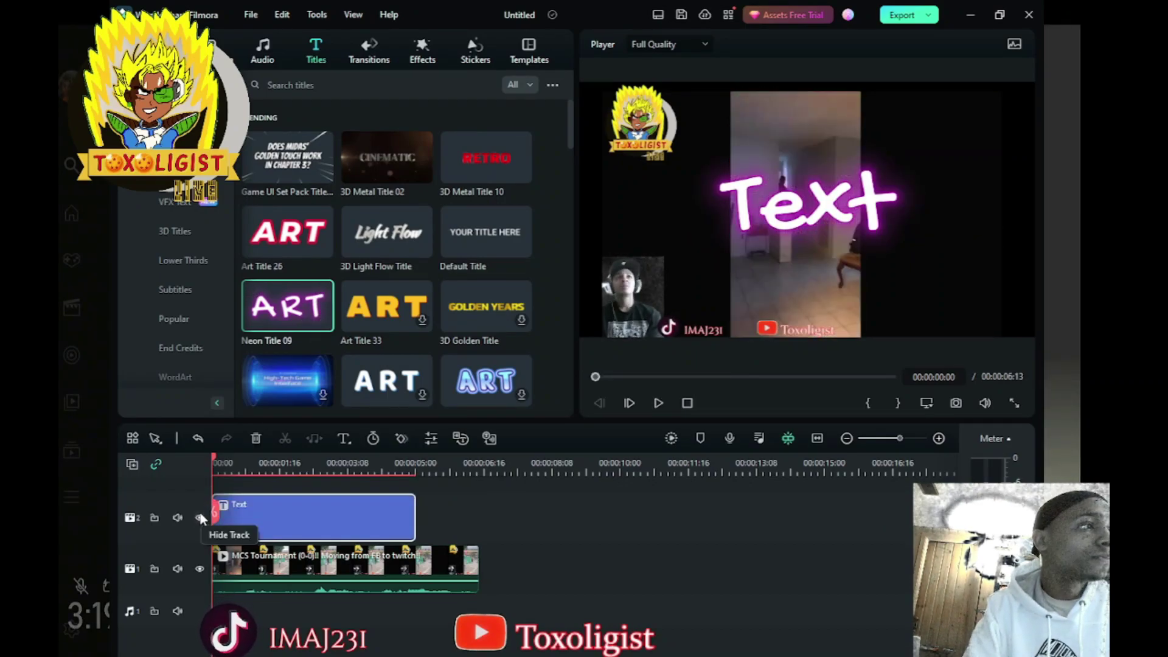
Step: Change the neon title's text to "aj" and place it just below the centre of the frame
{"action": "left_click", "coordinate": [358, 511]}
{"action": "double_click", "coordinate": [797, 191]}
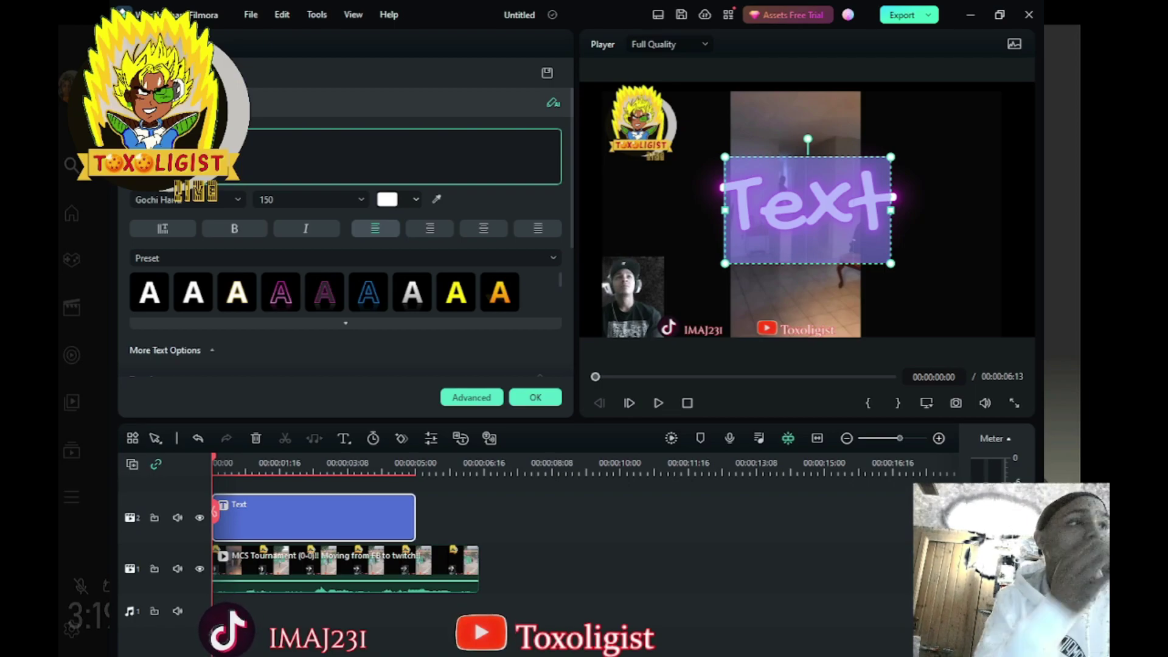
{"action": "type", "text": "aj"}
{"action": "left_click", "coordinate": [534, 397]}
{"action": "left_click_drag", "start_coordinate": [840, 160], "coordinate": [819, 220]}
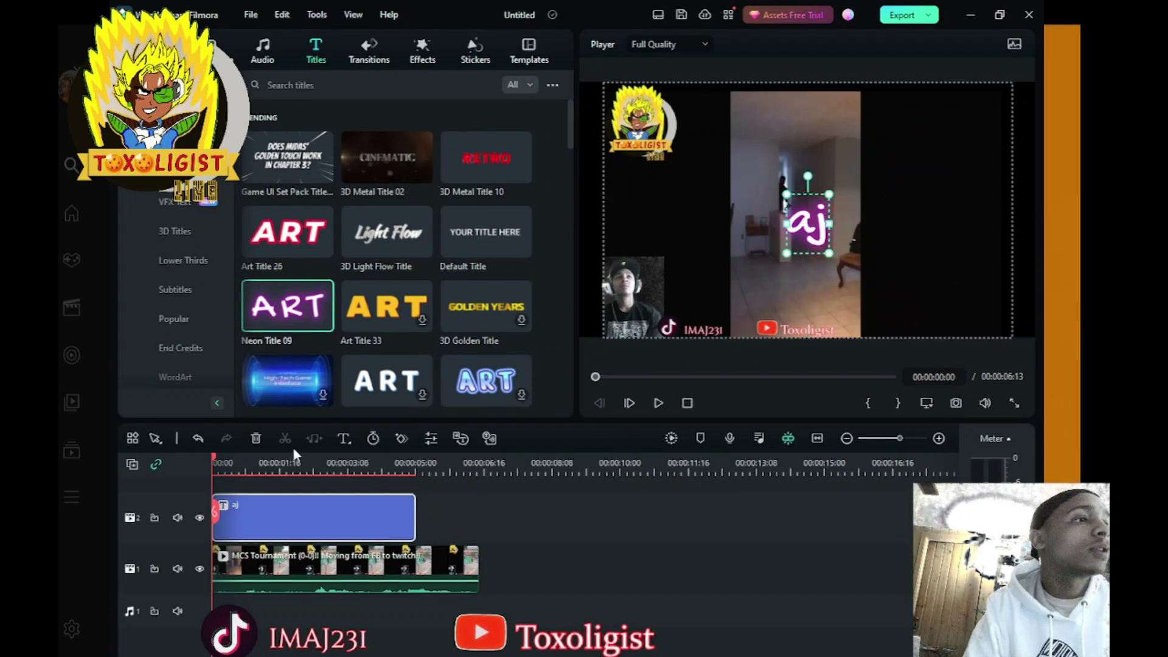
Step: Delete the neon title from the second video track and show the available transitions
{"action": "left_click", "coordinate": [256, 438]}
{"action": "left_click", "coordinate": [428, 52]}
{"action": "left_click", "coordinate": [369, 56]}
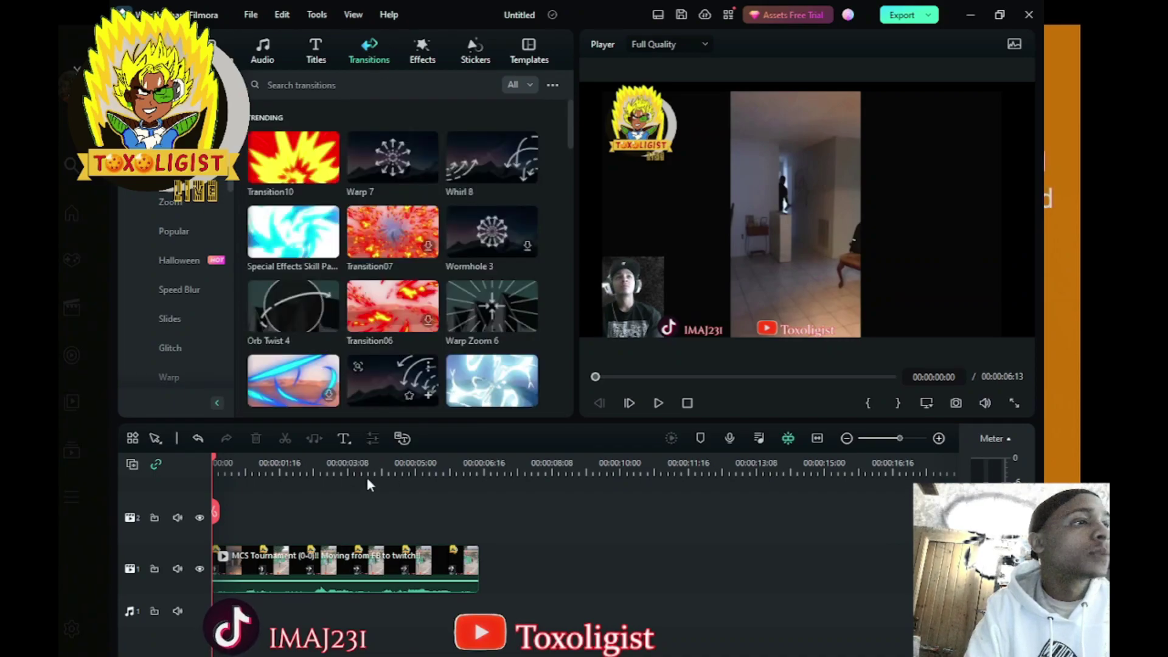
Step: Split the clip at about 00:00:02:15 and add the Orb Twist 4 transition centred on the cut
{"action": "left_click_drag", "start_coordinate": [223, 505], "coordinate": [280, 505]}
{"action": "left_click", "coordinate": [320, 510]}
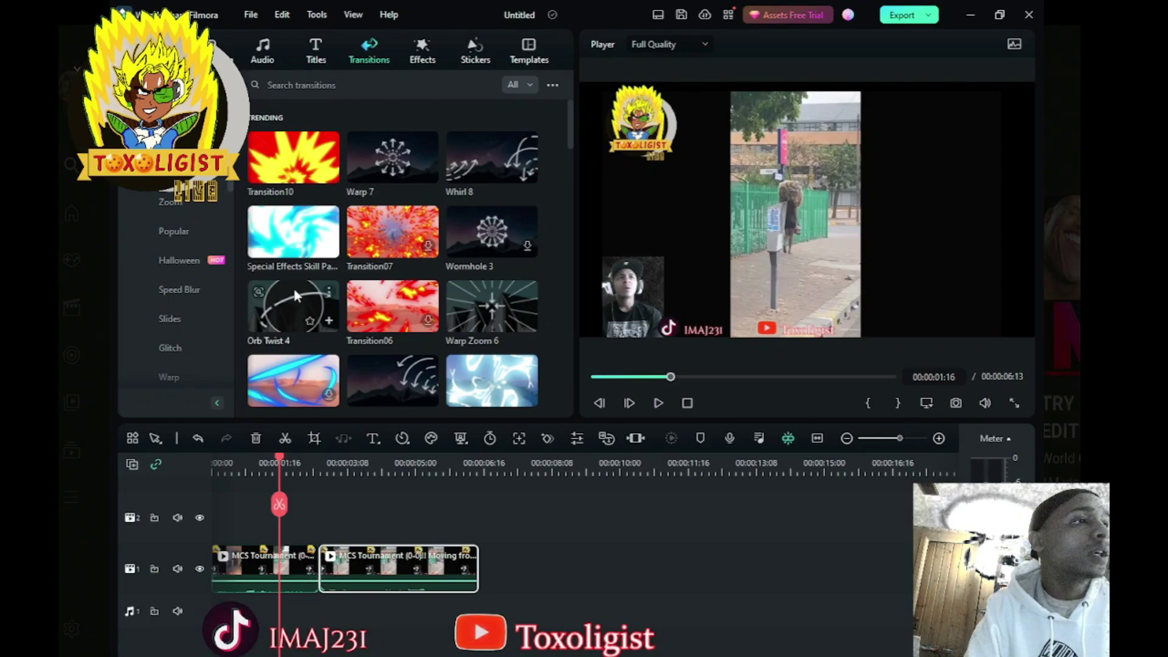
{"action": "mouse_move", "coordinate": [302, 299]}
{"action": "left_mouse_down"}
{"action": "mouse_move", "coordinate": [331, 555]}
{"action": "mouse_move", "coordinate": [295, 312]}
{"action": "mouse_move", "coordinate": [284, 307]}
{"action": "left_mouse_up"}
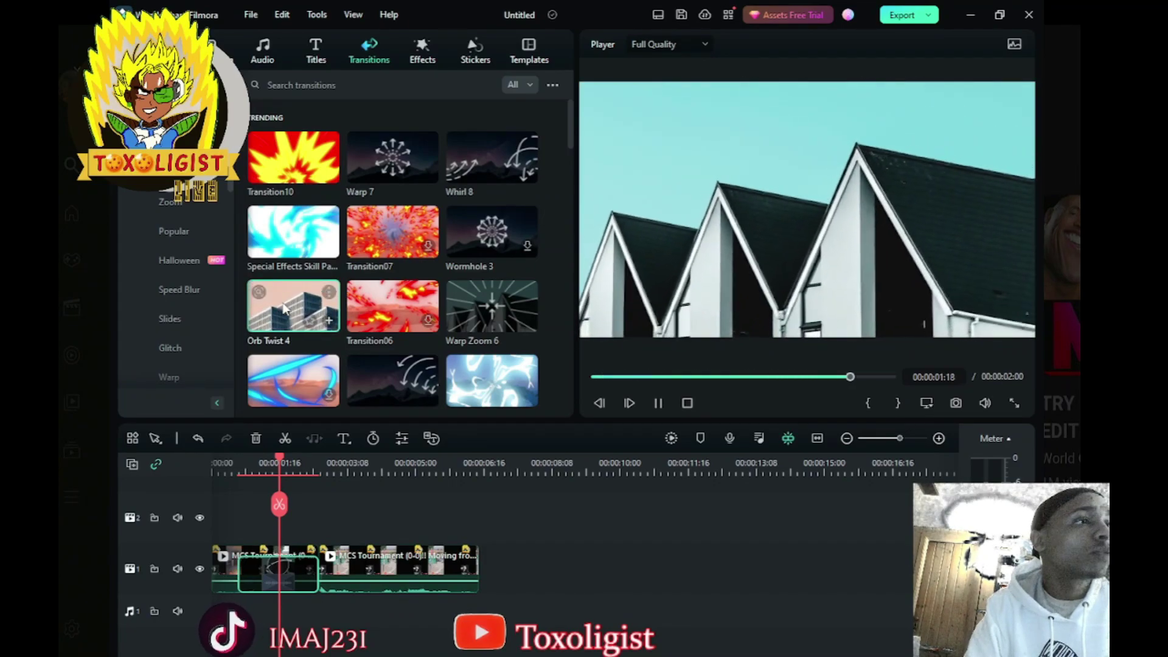
{"action": "scroll", "coordinate": [317, 524], "scroll_direction": "up", "scroll_amount": 1}
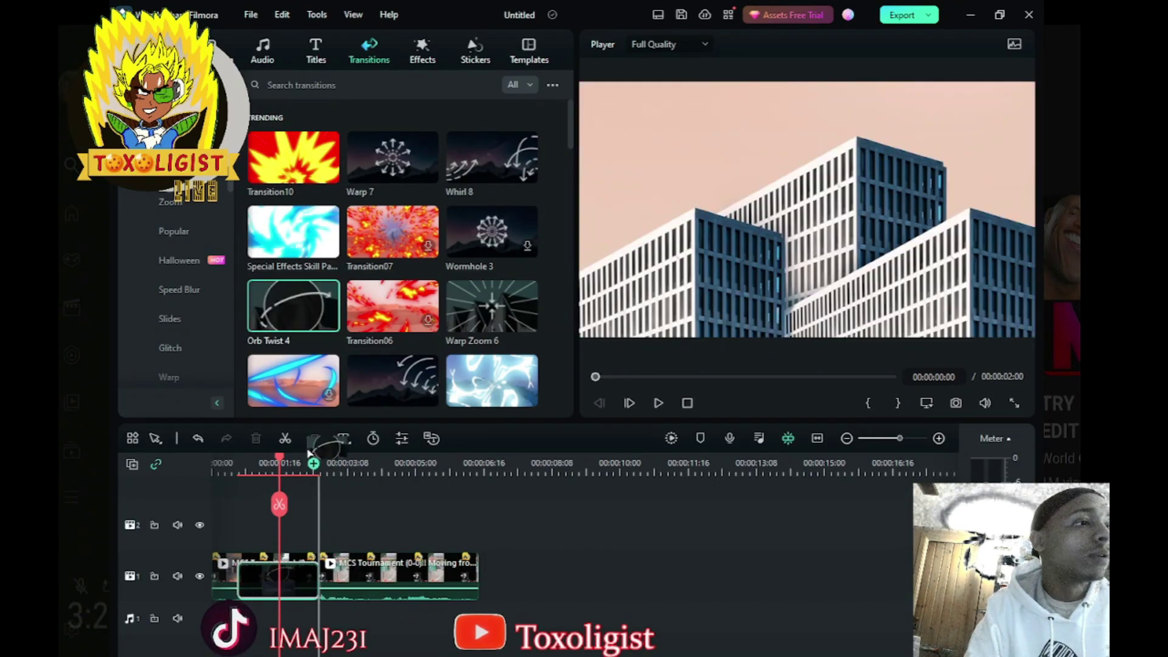
{"action": "left_click_drag", "start_coordinate": [306, 594], "coordinate": [347, 593]}
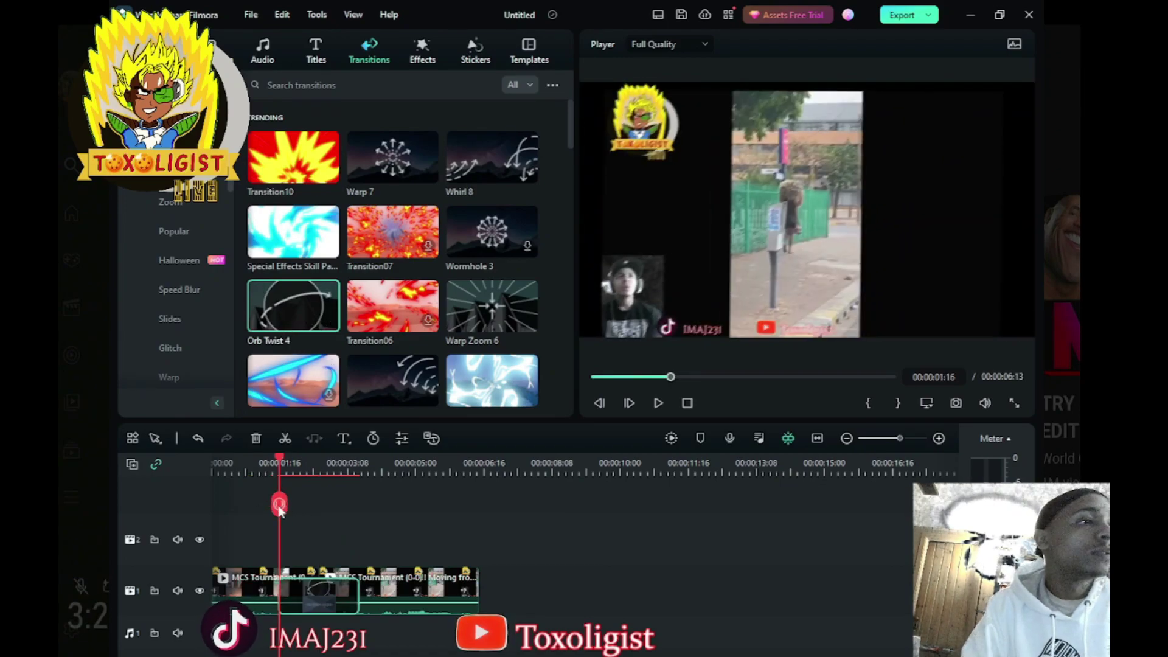
Step: Play back the Orb Twist 4 transition from shortly before the cut
{"action": "left_click_drag", "start_coordinate": [280, 503], "coordinate": [241, 506]}
{"action": "key", "text": "space"}
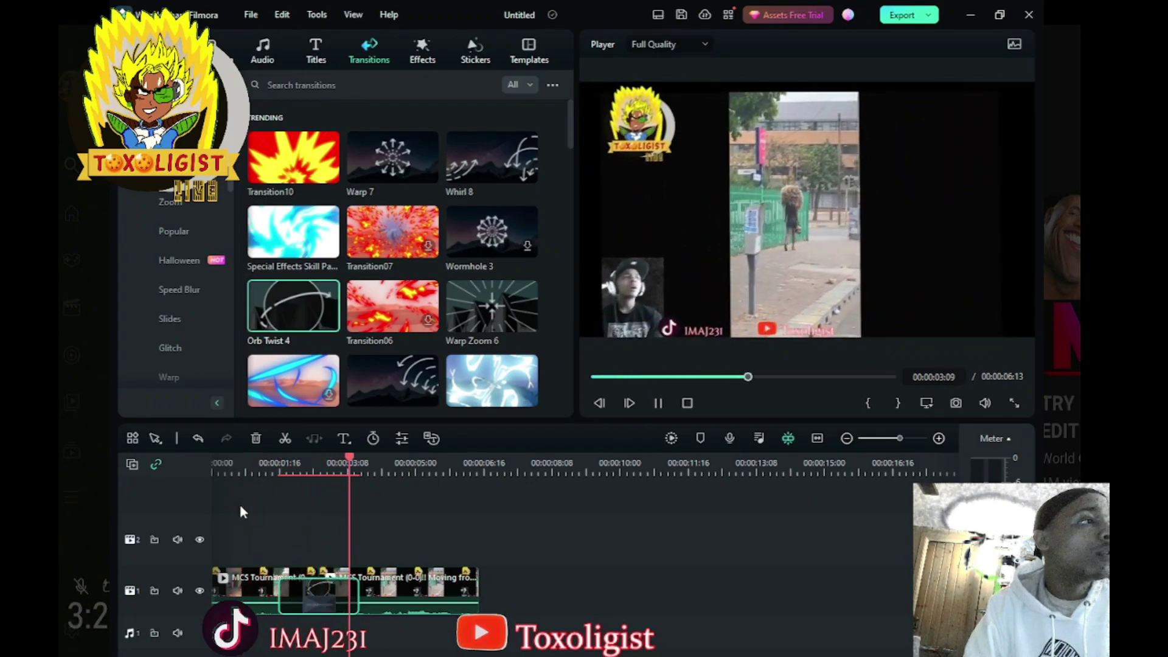
{"action": "key", "text": "space"}
Step: Delete the centred transition and add Orb Twist 4 at the beginning of the clip's second part instead
{"action": "left_click", "coordinate": [327, 584]}
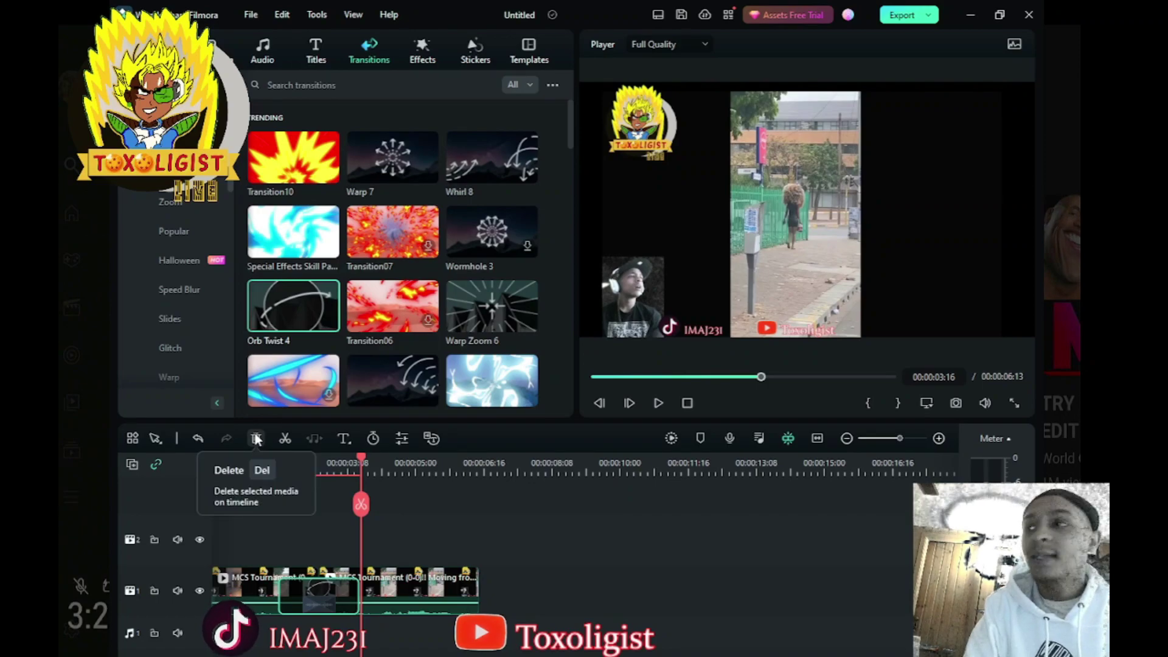
{"action": "left_click", "coordinate": [257, 438]}
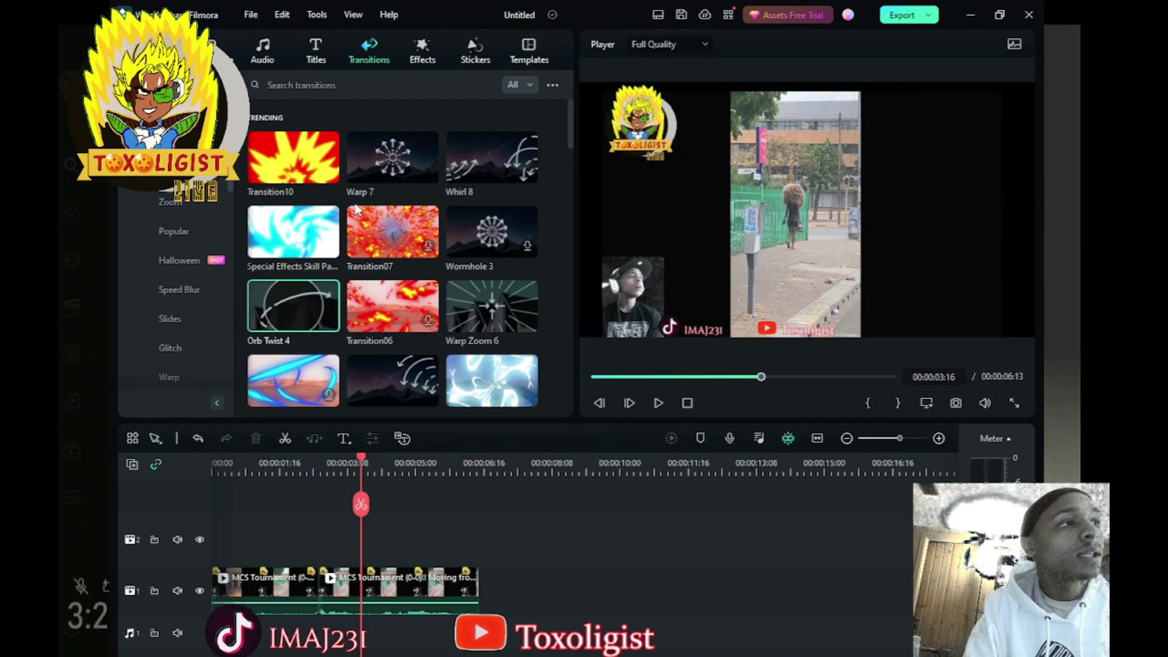
{"action": "left_click_drag", "start_coordinate": [316, 300], "coordinate": [284, 581]}
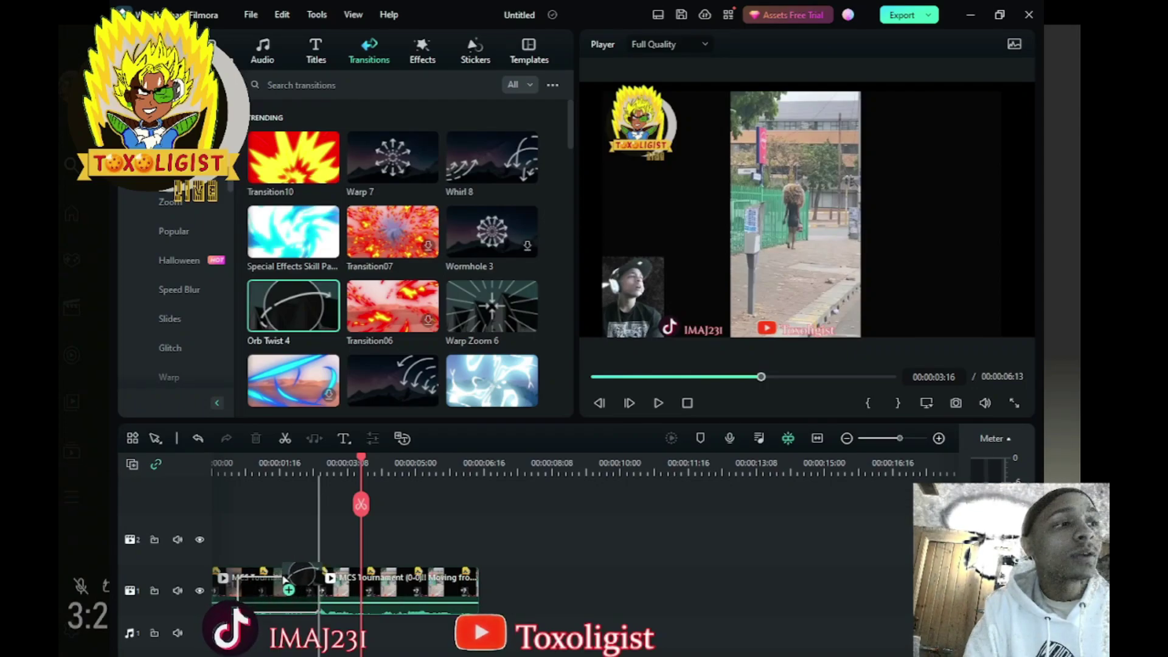
{"action": "left_click_drag", "start_coordinate": [284, 578], "coordinate": [341, 577]}
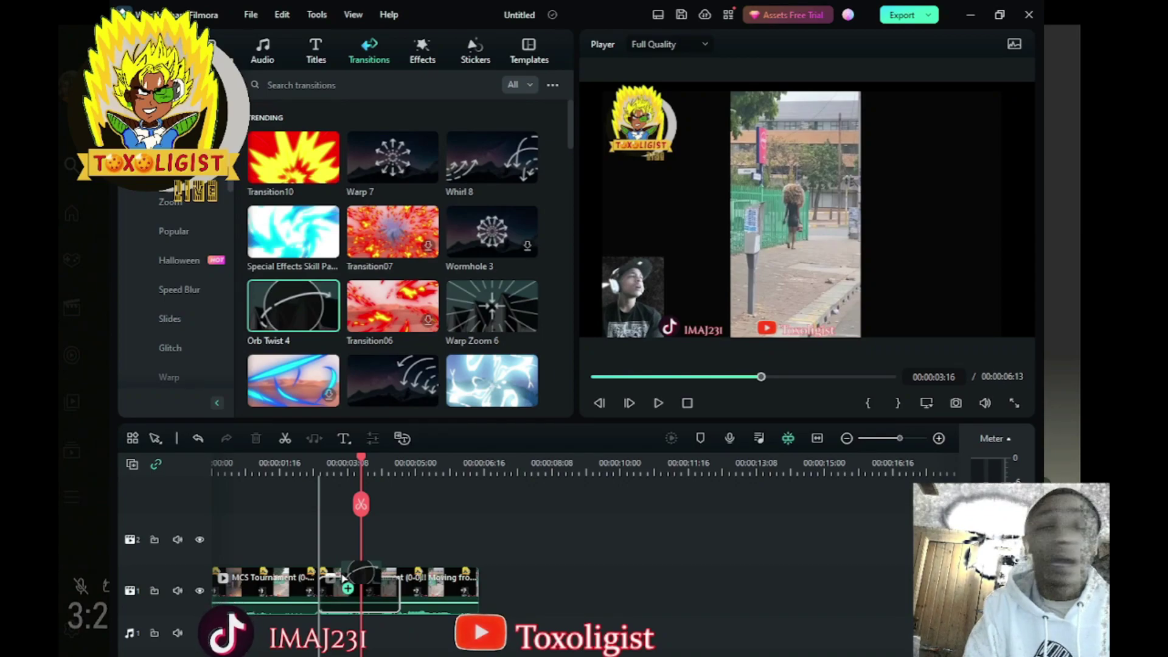
{"action": "left_click_drag", "start_coordinate": [342, 577], "coordinate": [344, 578]}
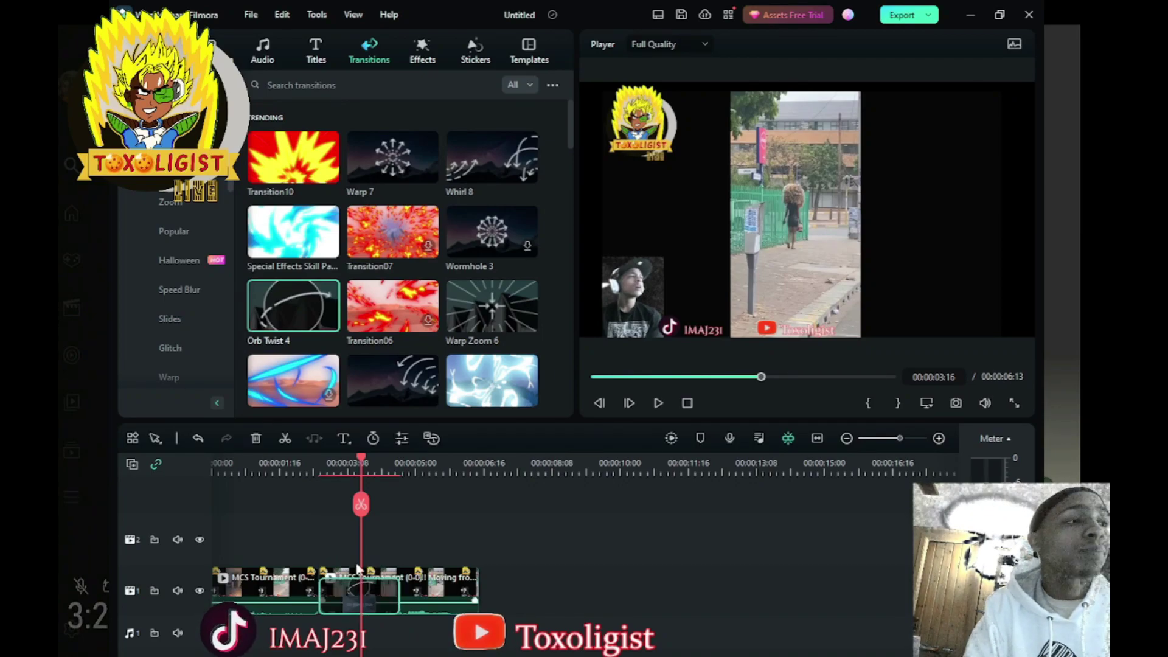
Step: Centre the Orb Twist 4 transition over the cut, playing it back before and after the move
{"action": "left_click", "coordinate": [288, 517]}
{"action": "key", "text": "space"}
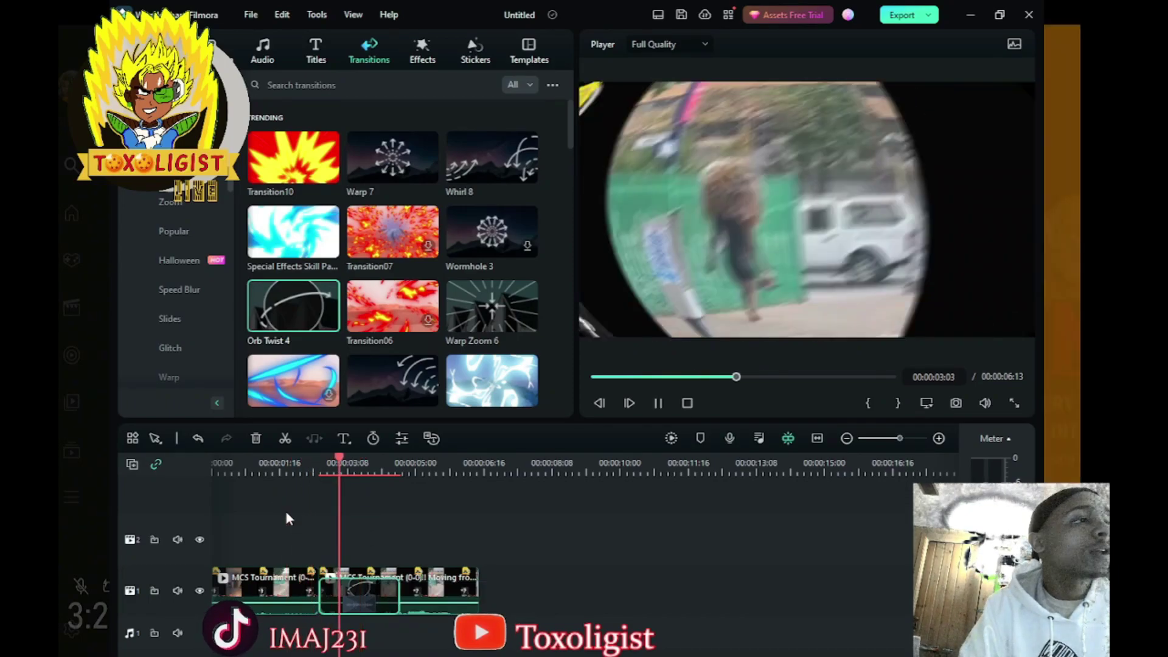
{"action": "left_click", "coordinate": [311, 512]}
{"action": "left_click", "coordinate": [329, 590]}
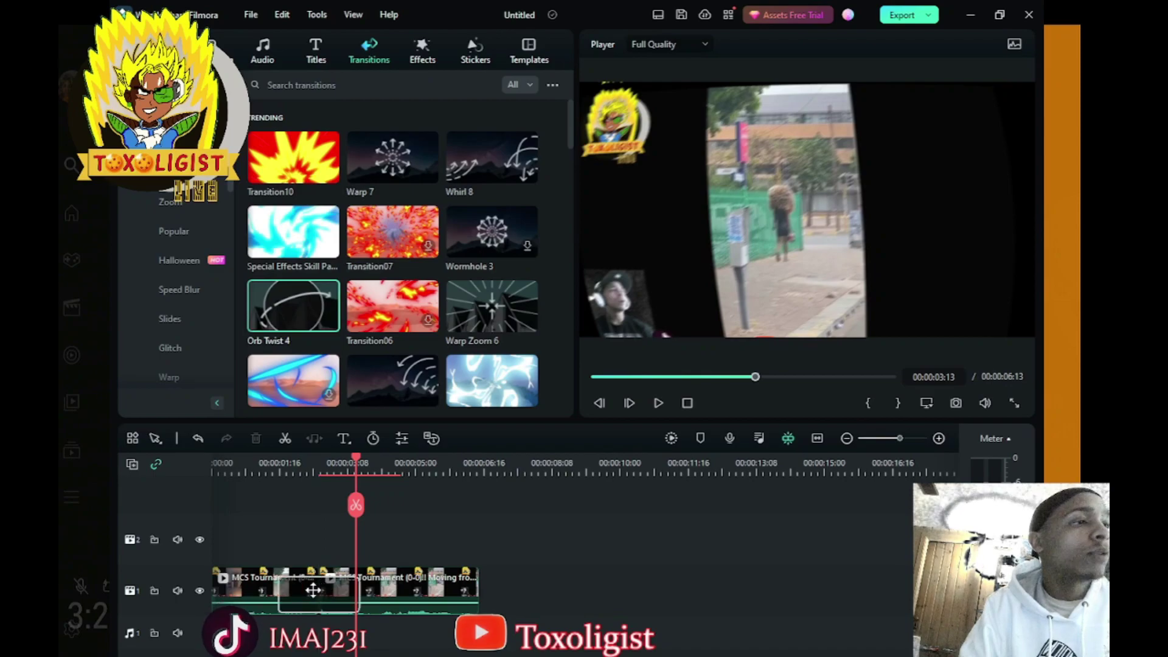
{"action": "left_click_drag", "start_coordinate": [356, 517], "coordinate": [242, 521]}
{"action": "key", "text": "space"}
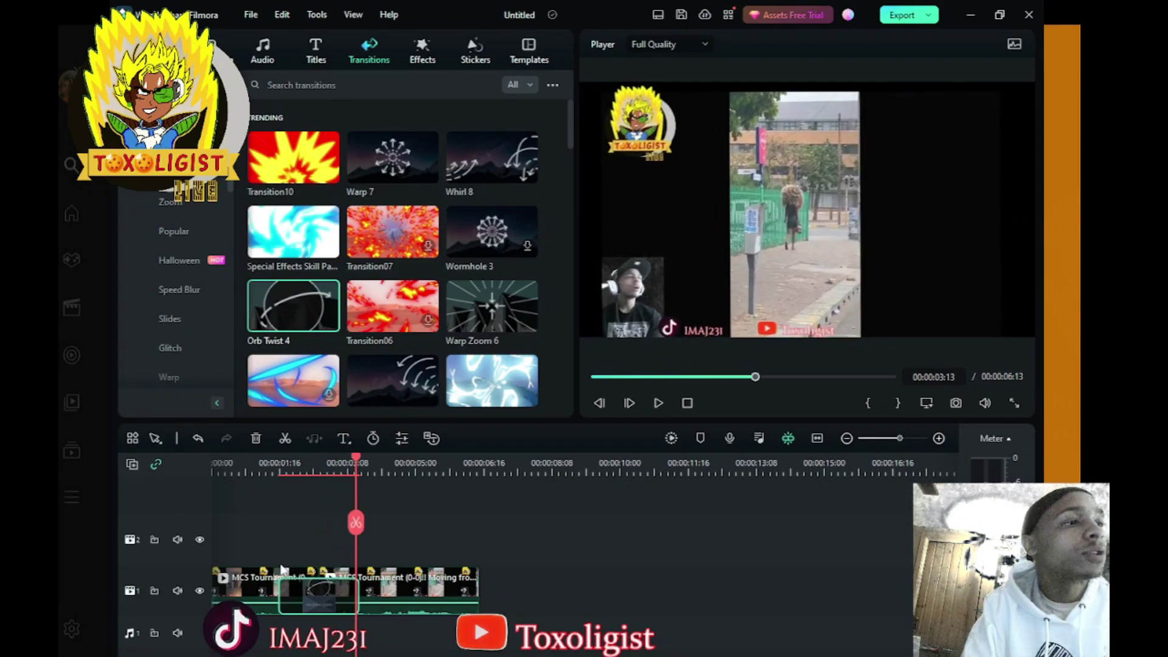
Step: Delete the transition and undo edits back to the unsplit clip
{"action": "left_click", "coordinate": [255, 439]}
{"action": "left_click", "coordinate": [198, 439]}
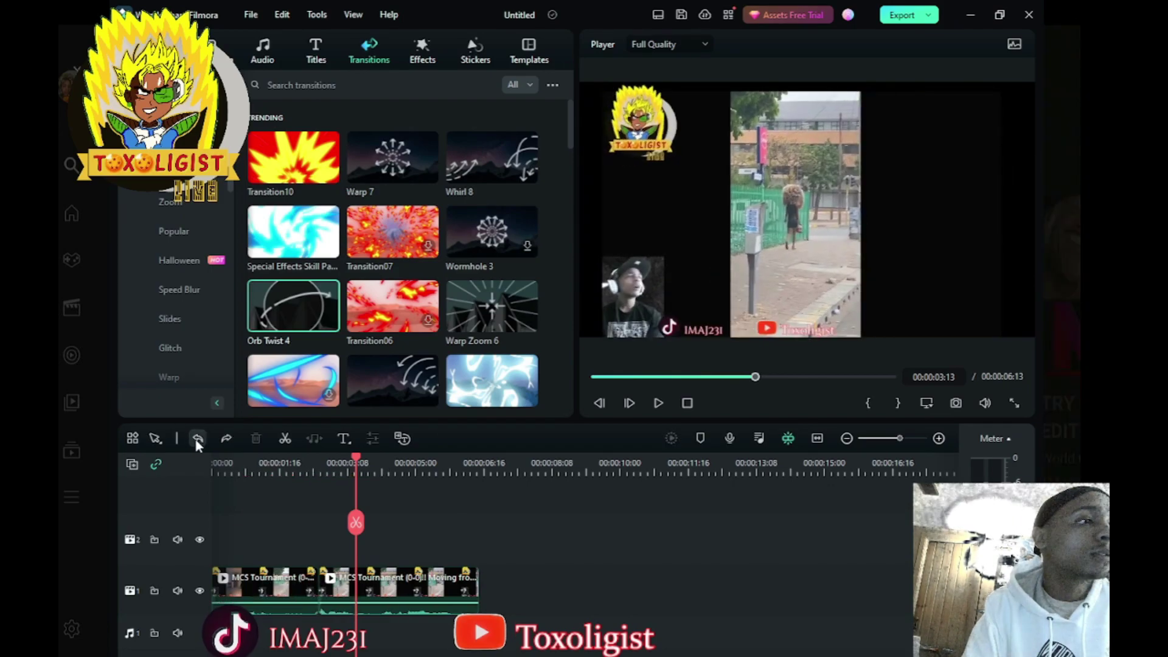
{"action": "left_click", "coordinate": [198, 438]}
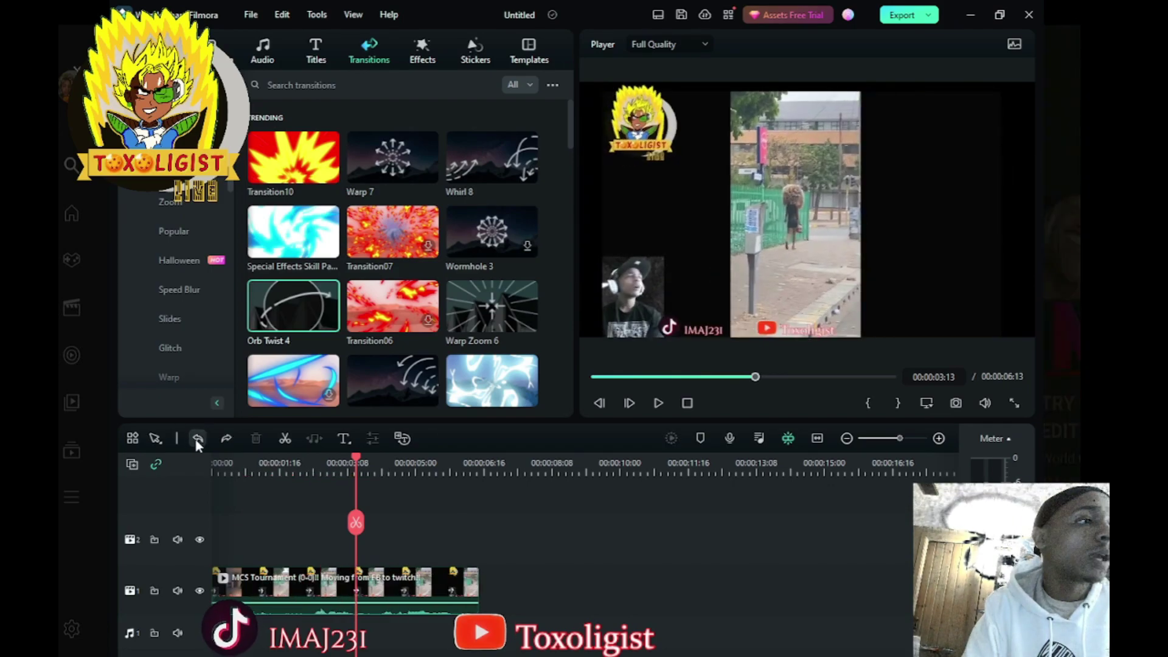
Step: Add the Chaos 2 effect at the start of the second video track, above the clip
{"action": "left_click", "coordinate": [418, 51]}
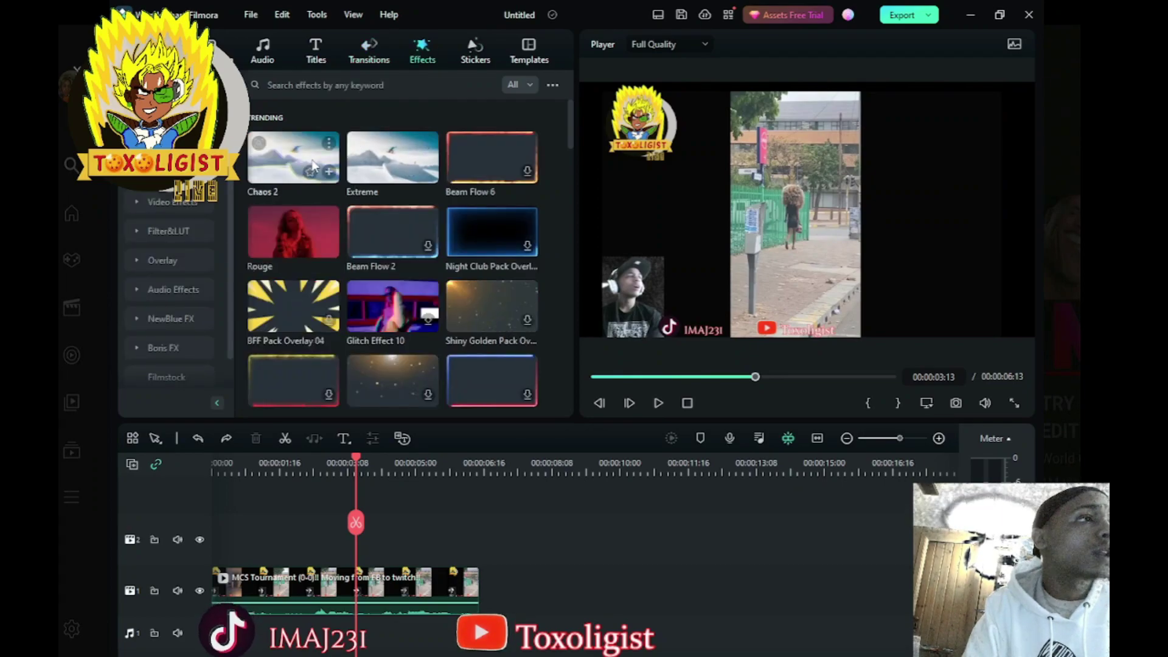
{"action": "key", "text": "Left"}
{"action": "key", "text": "Left"}
{"action": "key", "text": "Left"}
{"action": "left_click", "coordinate": [247, 467]}
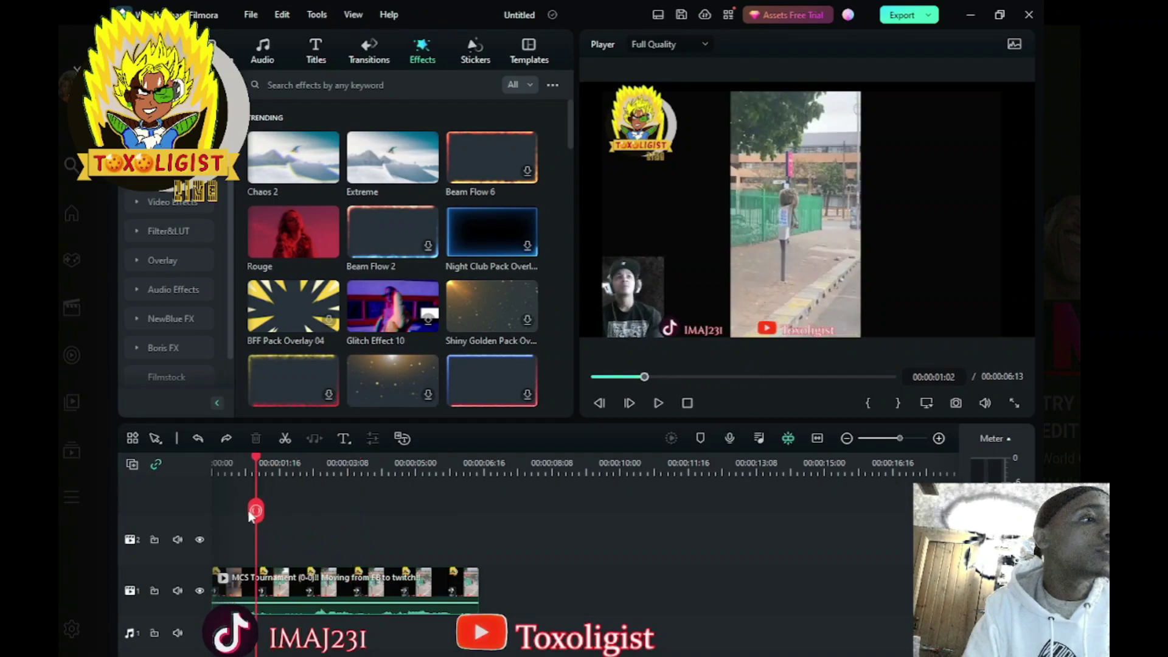
{"action": "left_click", "coordinate": [294, 151]}
{"action": "left_click_drag", "start_coordinate": [293, 151], "coordinate": [214, 549]}
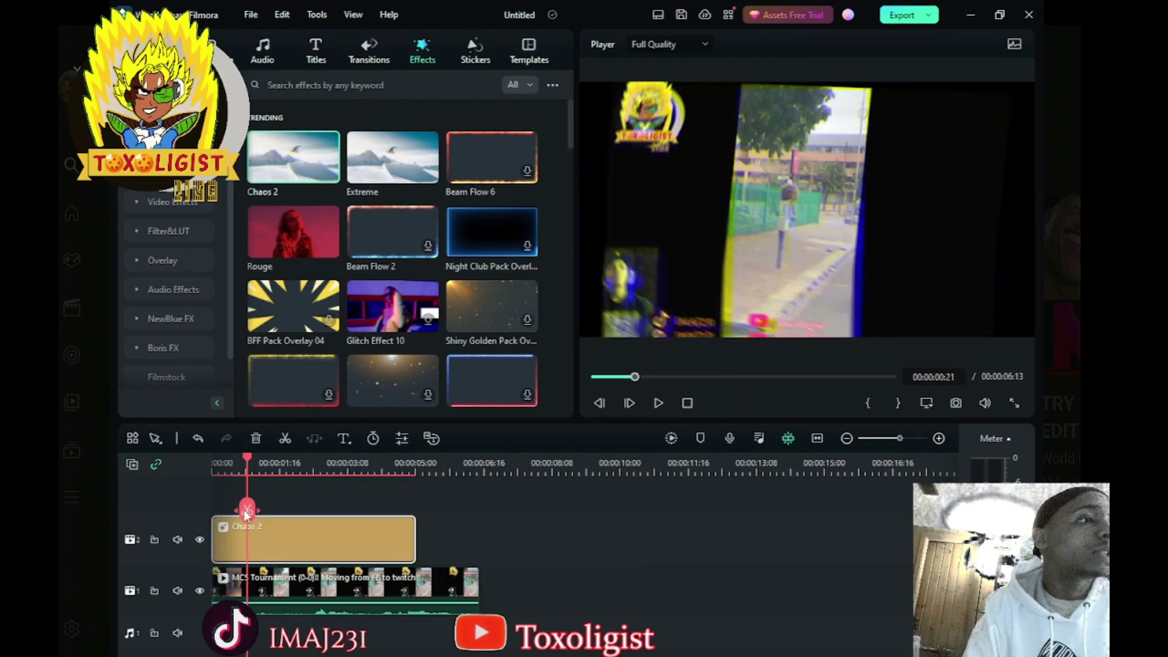
Step: Move the Chaos 2 effect to start at 00:00:02:15 and play the timeline from the beginning
{"action": "left_click_drag", "start_coordinate": [247, 509], "coordinate": [194, 511]}
{"action": "left_click_drag", "start_coordinate": [275, 528], "coordinate": [382, 529]}
{"action": "key", "text": "space"}
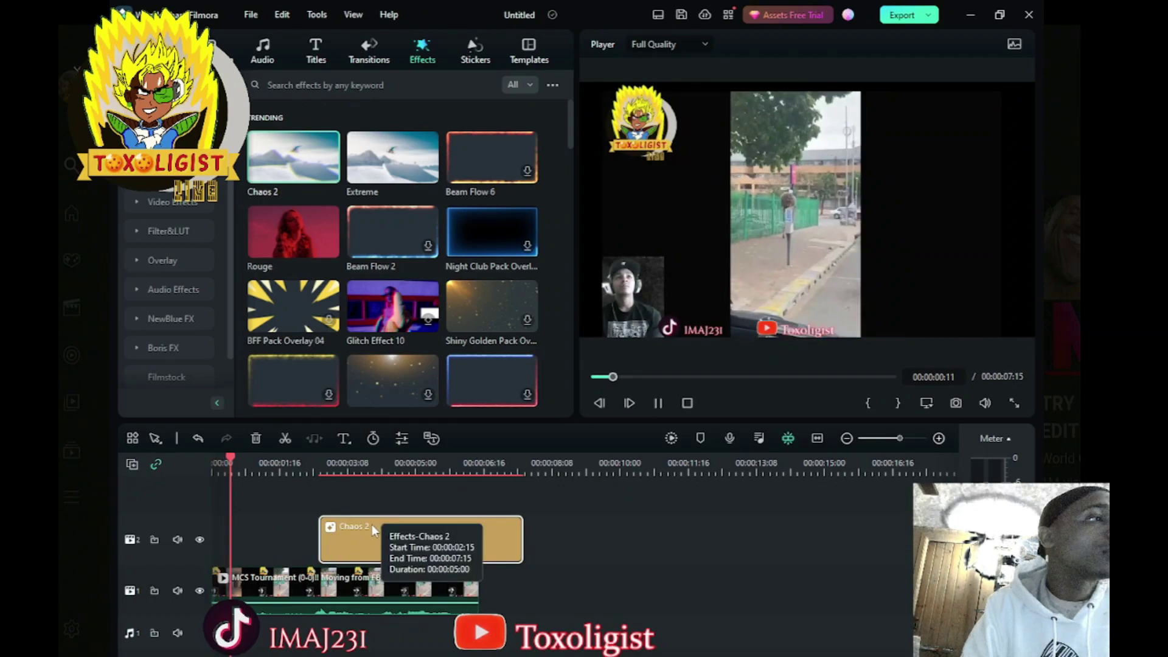
{"action": "key", "text": "space"}
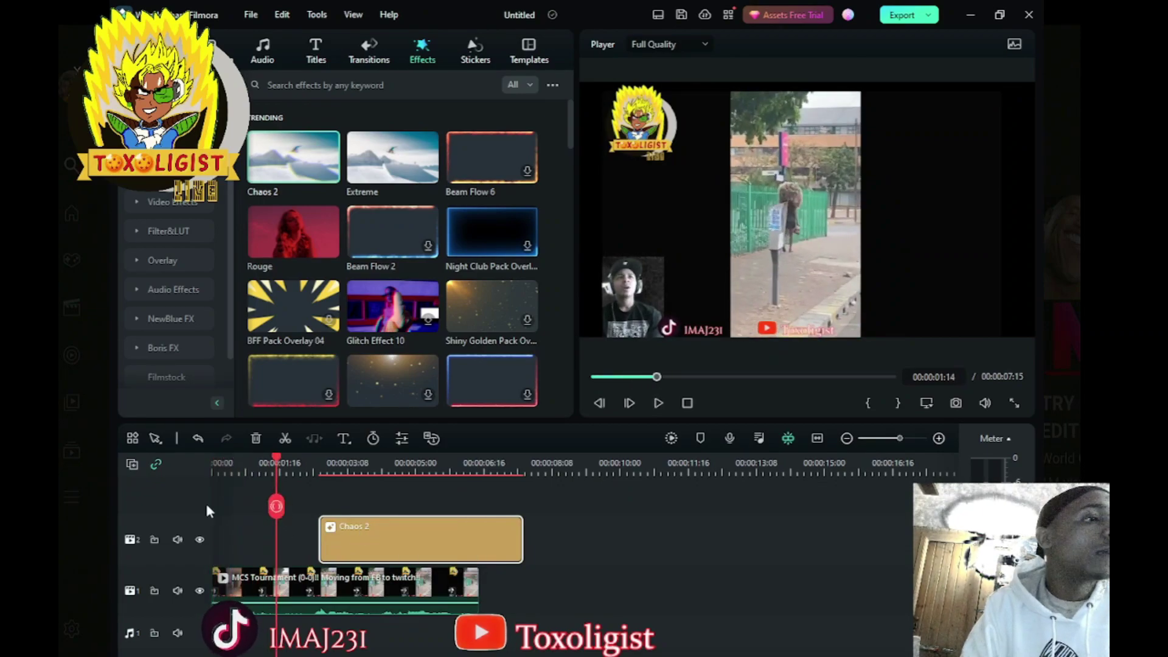
Step: Move the Chaos 2 effect back to the timeline start and play the clip with it
{"action": "left_click_drag", "start_coordinate": [278, 507], "coordinate": [214, 506]}
{"action": "left_click_drag", "start_coordinate": [347, 527], "coordinate": [240, 524]}
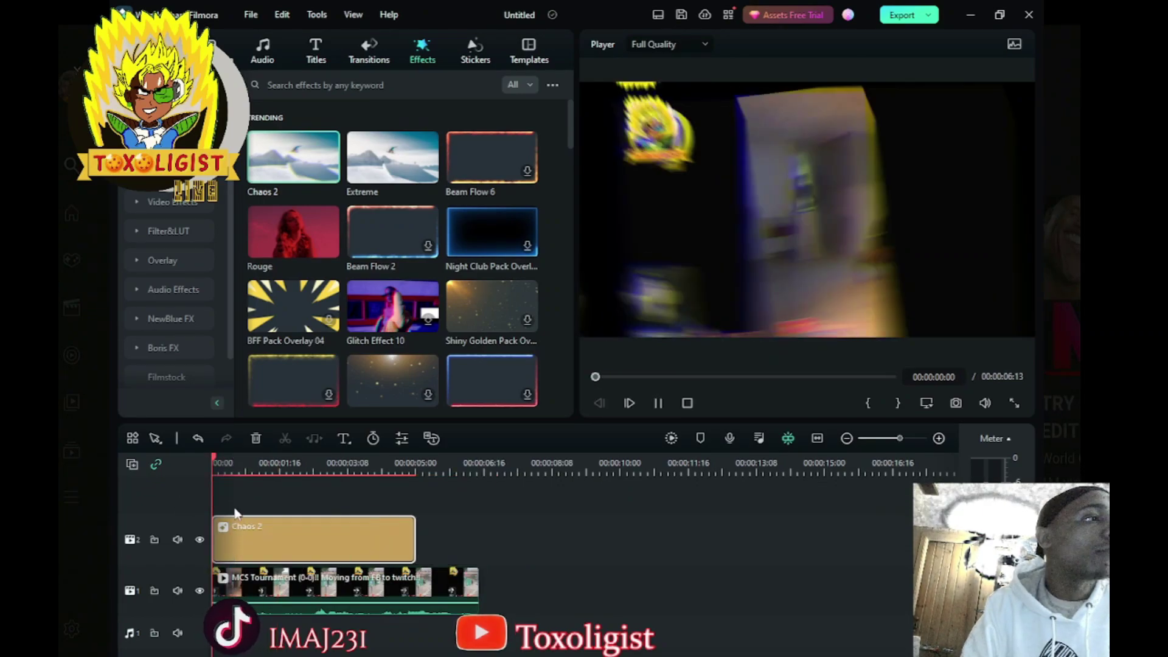
{"action": "key", "text": "space"}
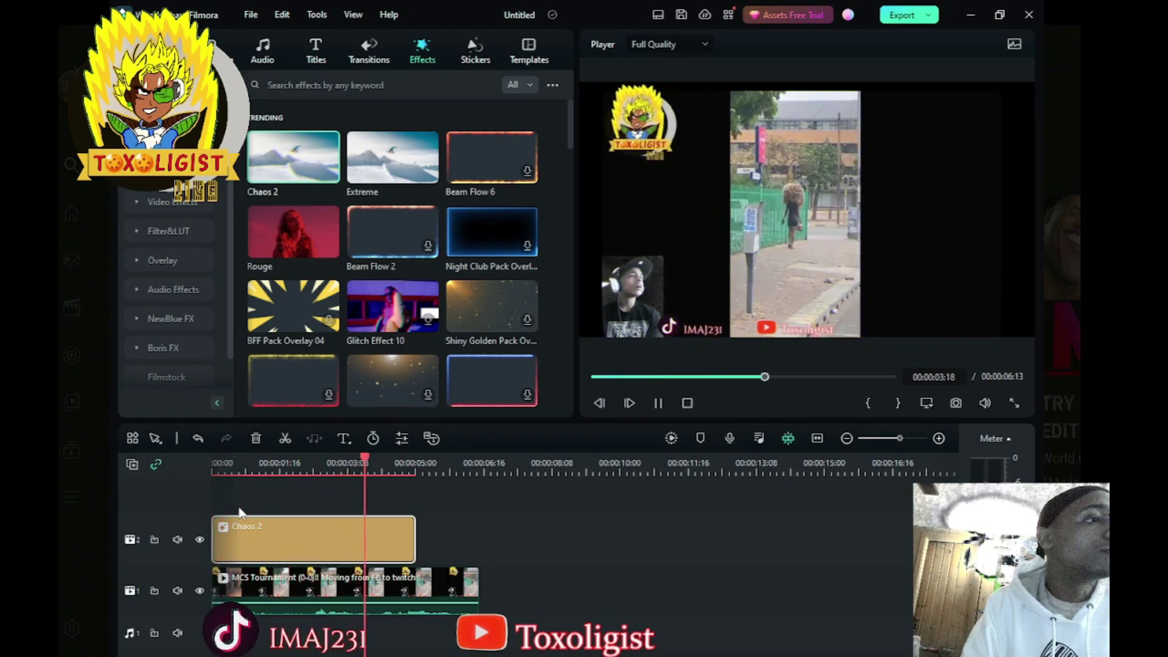
{"action": "key", "text": "space"}
Step: Preview Glitch Effect 10 and delete the Chaos 2 effect from the second video track
{"action": "left_click", "coordinate": [390, 300]}
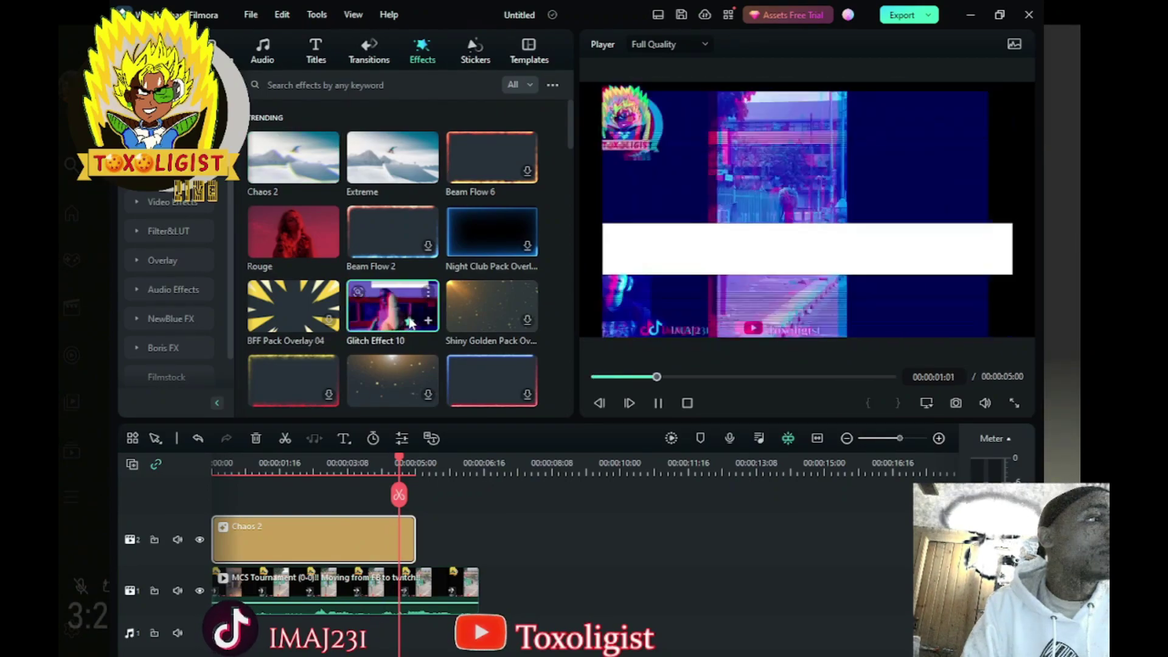
{"action": "left_click", "coordinate": [256, 439]}
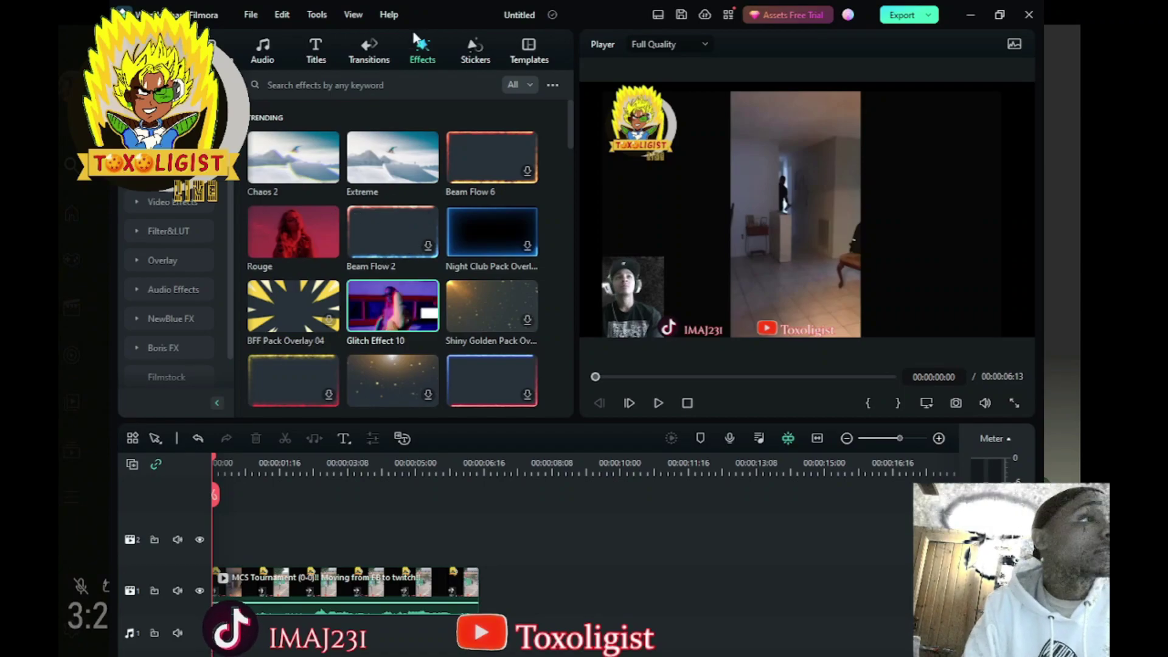
Step: Add the Make Everyone Thankful cat sticker at the start of the second video track, shrunk and placed in the black area right of the footage
{"action": "left_click", "coordinate": [462, 49]}
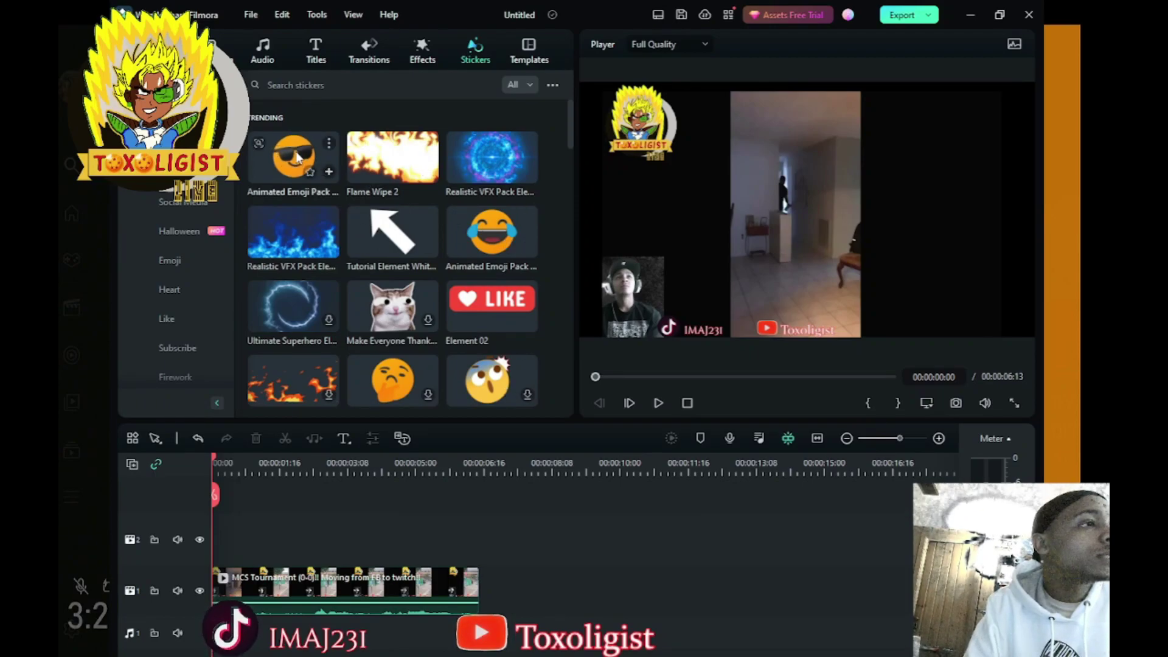
{"action": "left_click_drag", "start_coordinate": [383, 297], "coordinate": [221, 530]}
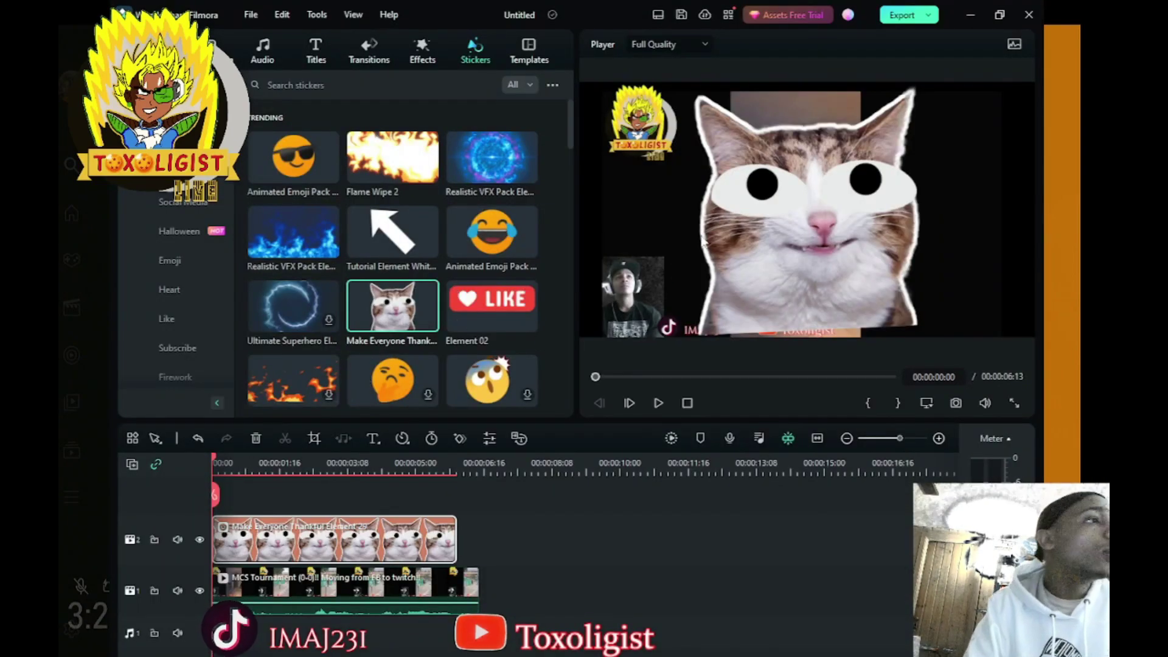
{"action": "left_click", "coordinate": [771, 209]}
{"action": "left_click_drag", "start_coordinate": [694, 82], "coordinate": [761, 157]}
{"action": "left_click_drag", "start_coordinate": [791, 258], "coordinate": [888, 231]}
Step: Play back the clip with the cat sticker and delete the sticker from the second video track
{"action": "key", "text": "space"}
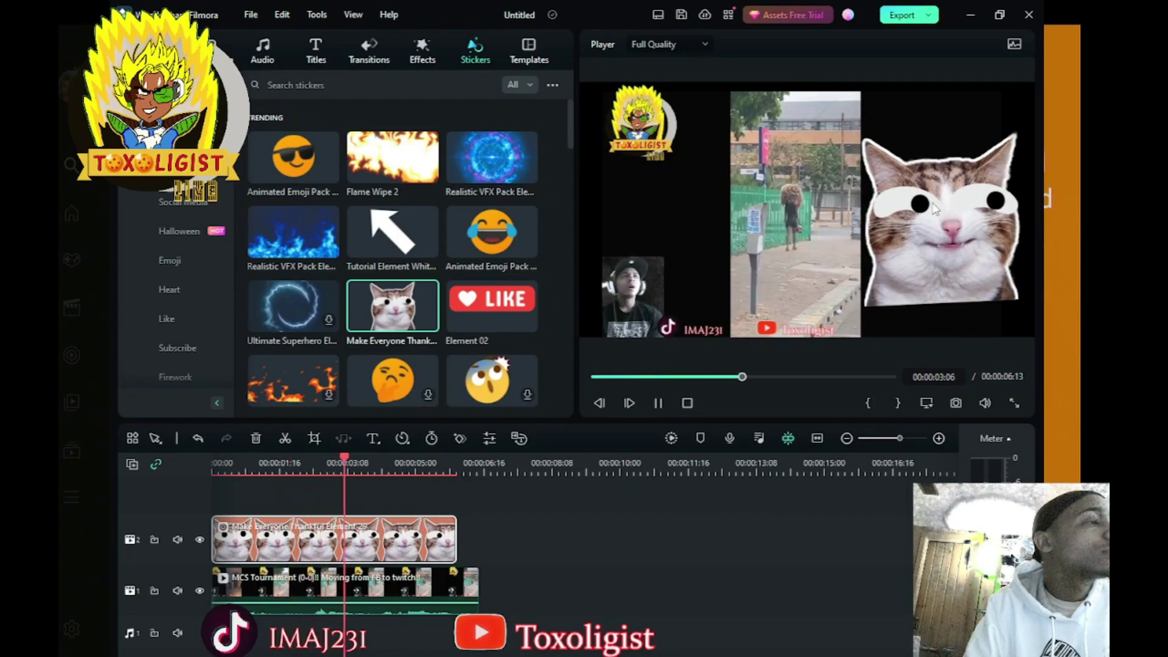
{"action": "key", "text": "space"}
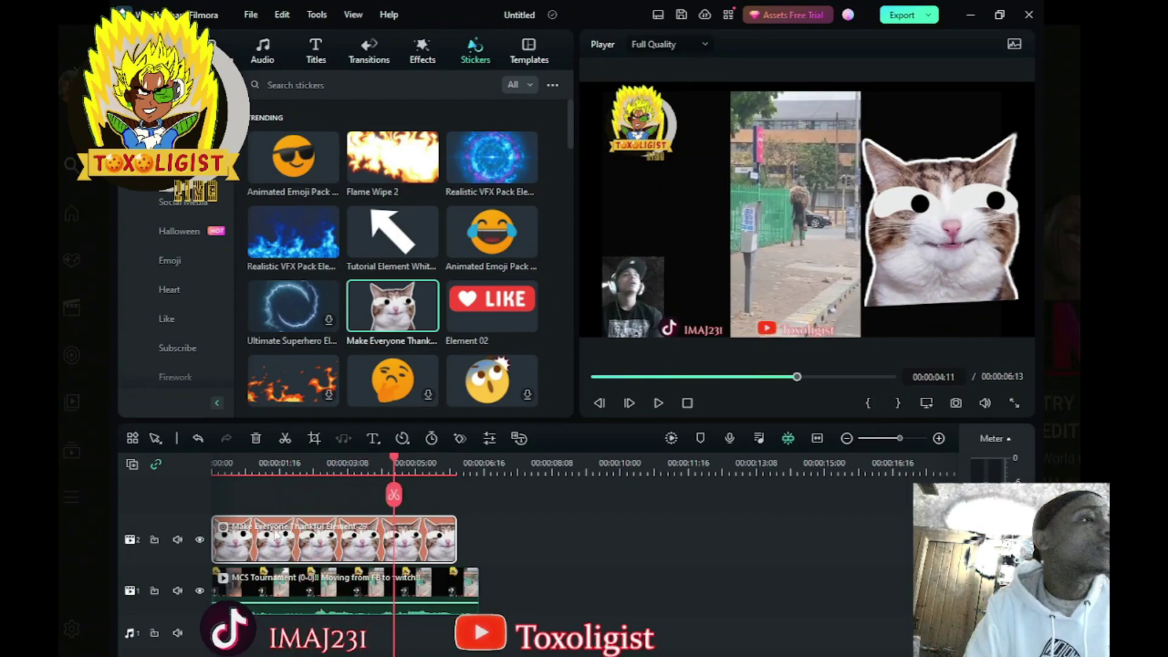
{"action": "left_click", "coordinate": [255, 439]}
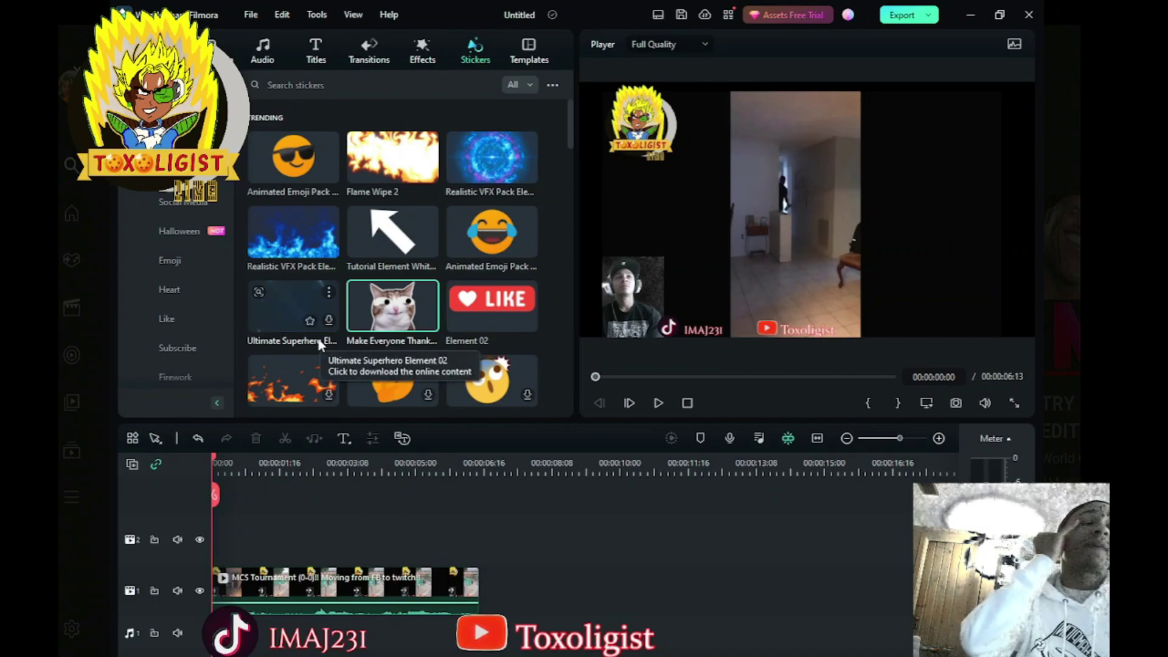
Step: Preview the blue flame and blue-purple energy burst stickers of the Realistic VFX Pack
{"action": "left_click", "coordinate": [298, 238]}
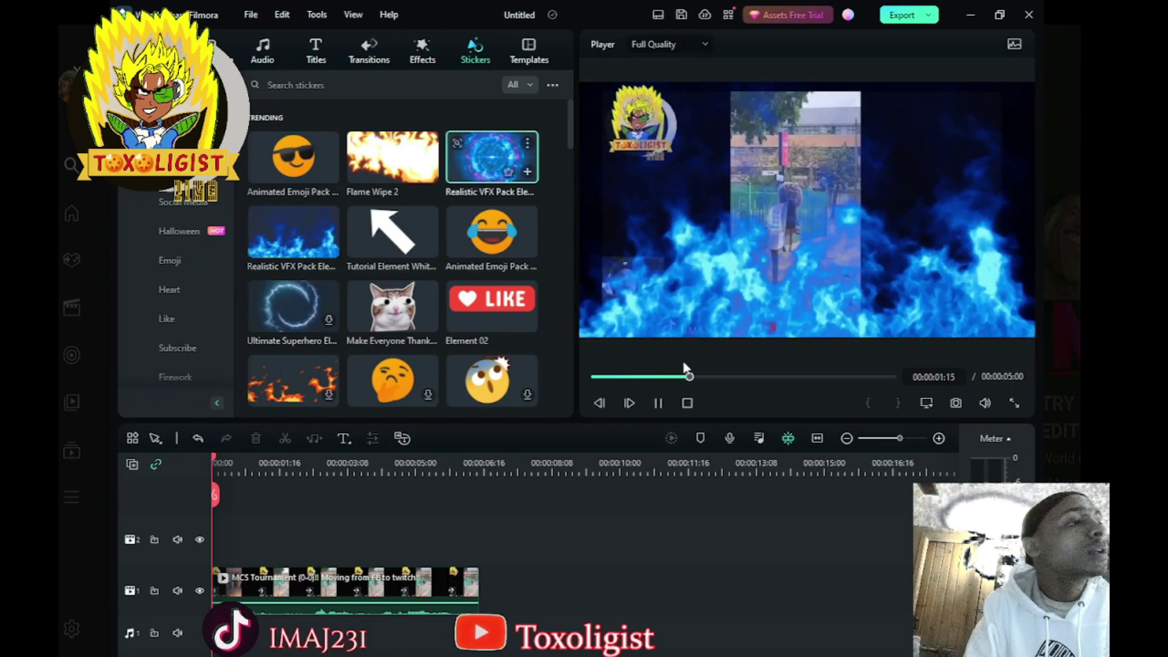
{"action": "left_click", "coordinate": [658, 404]}
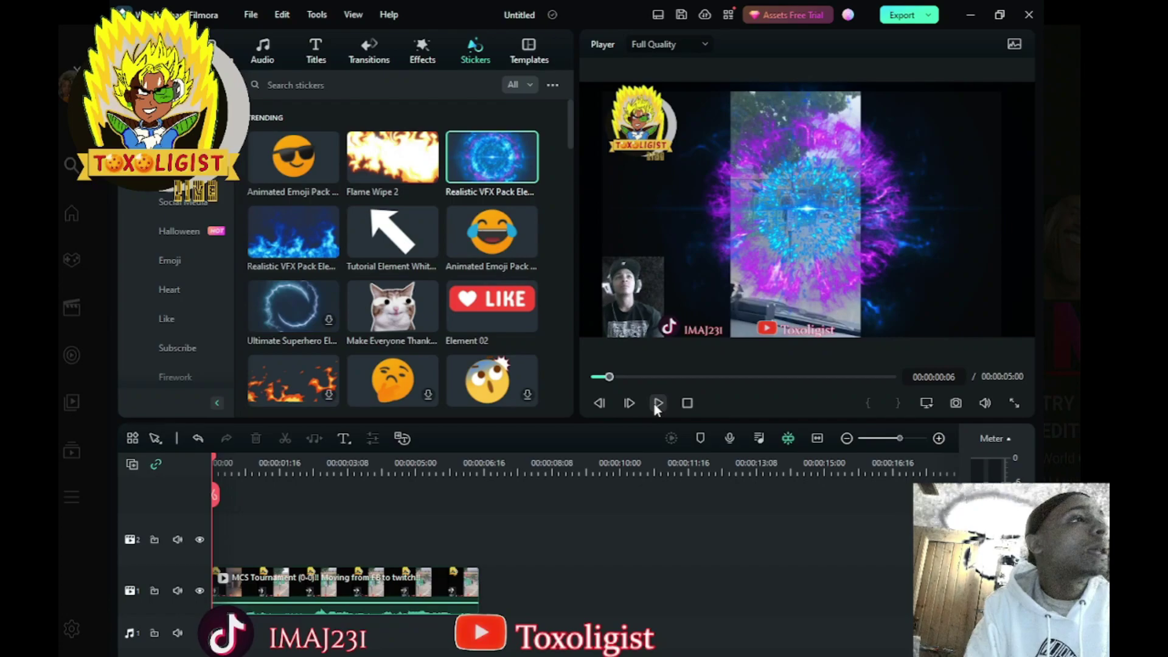
{"action": "mouse_move", "coordinate": [260, 255]}
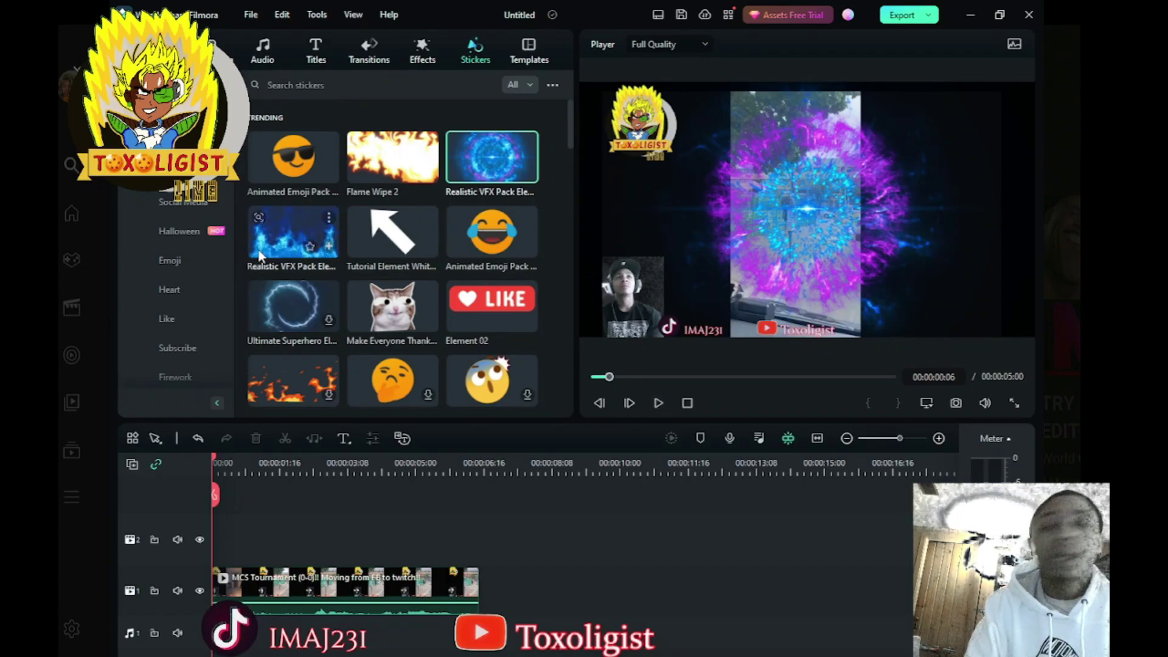
Step: Split the clip at 00:00:00:17 and play on from the cut
{"action": "left_click", "coordinate": [201, 491]}
{"action": "mouse_move", "coordinate": [220, 497]}
{"action": "left_mouse_down"}
{"action": "mouse_move", "coordinate": [255, 496]}
{"action": "mouse_move", "coordinate": [241, 496]}
{"action": "left_mouse_up"}
{"action": "left_click", "coordinate": [241, 495]}
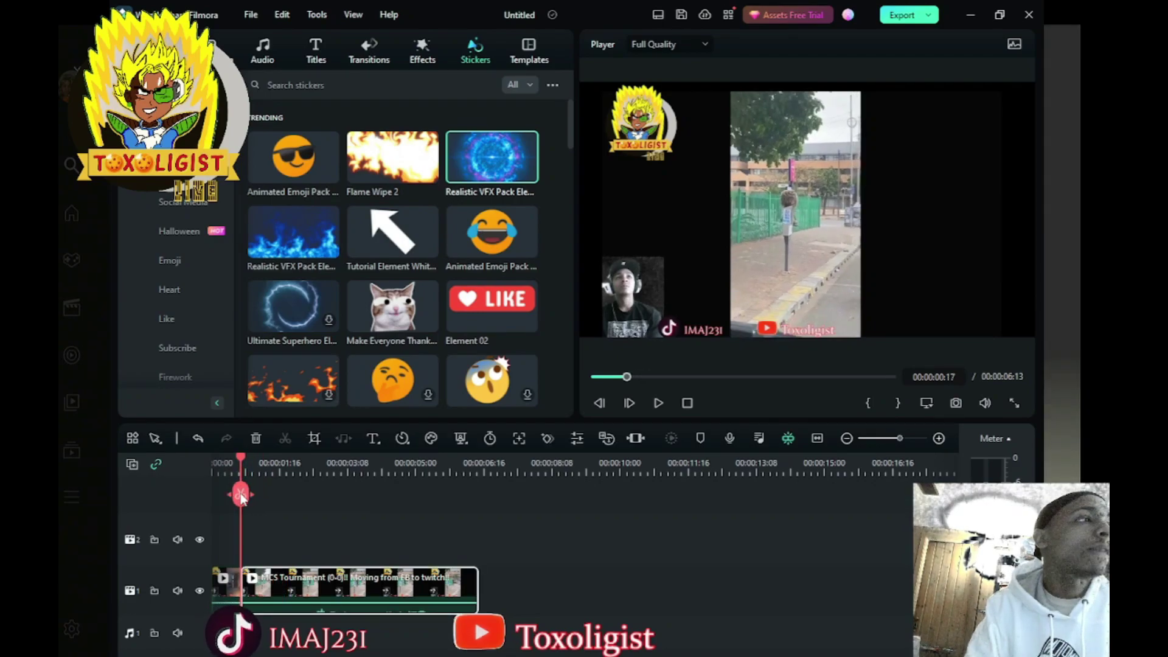
{"action": "key", "text": "space"}
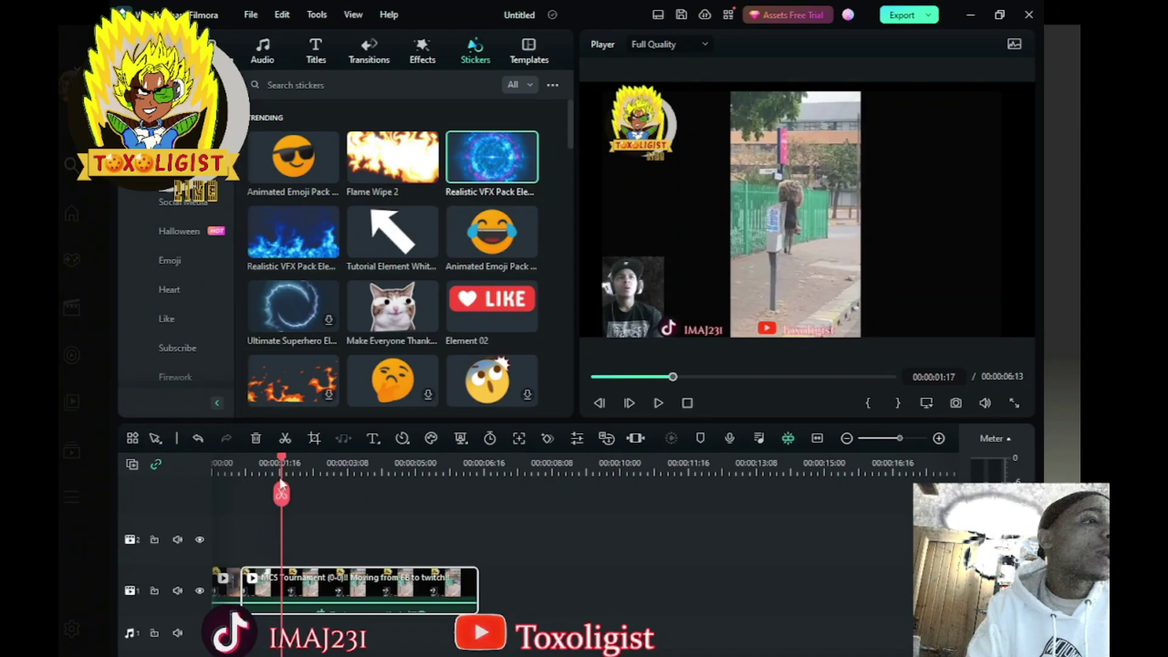
Step: Split the longer second clip on the first video track around two seconds in and select the resulting short middle clip
{"action": "mouse_move", "coordinate": [282, 496]}
{"action": "left_mouse_down"}
{"action": "mouse_move", "coordinate": [318, 496]}
{"action": "mouse_move", "coordinate": [261, 496]}
{"action": "mouse_move", "coordinate": [271, 496]}
{"action": "left_mouse_up"}
{"action": "left_click", "coordinate": [319, 495]}
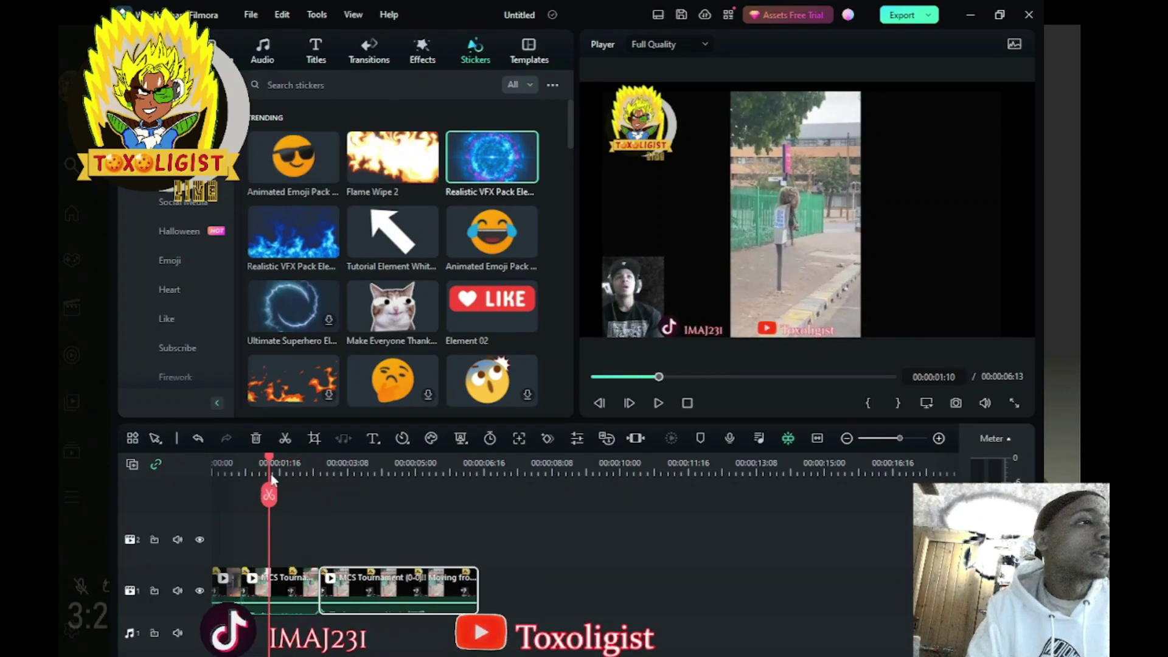
{"action": "left_click", "coordinate": [294, 586]}
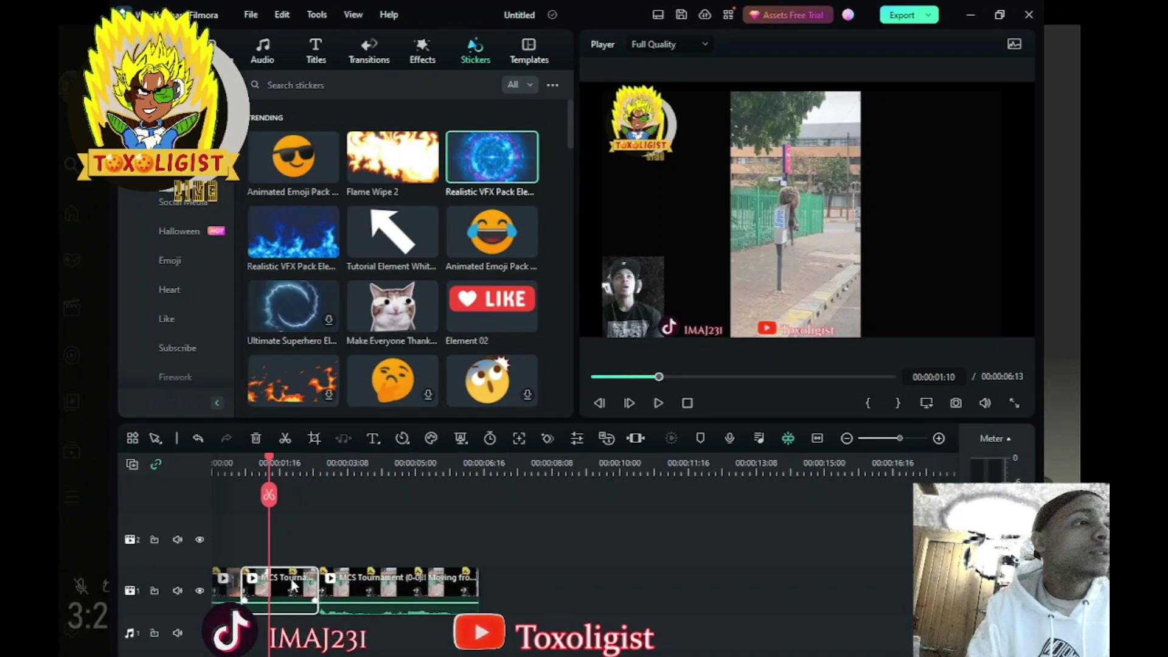
Step: Crop the middle clip to the webcam face in the lower-left of the footage at 265 x 166 and apply the crop
{"action": "left_click", "coordinate": [314, 439]}
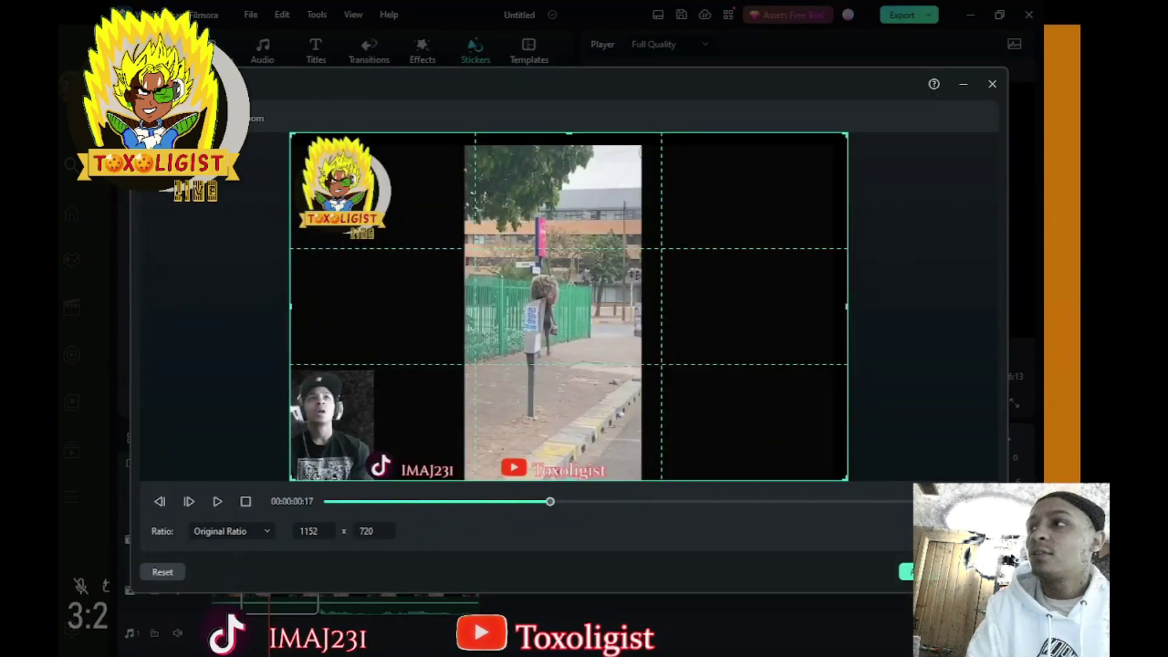
{"action": "left_click_drag", "start_coordinate": [316, 89], "coordinate": [491, 152]}
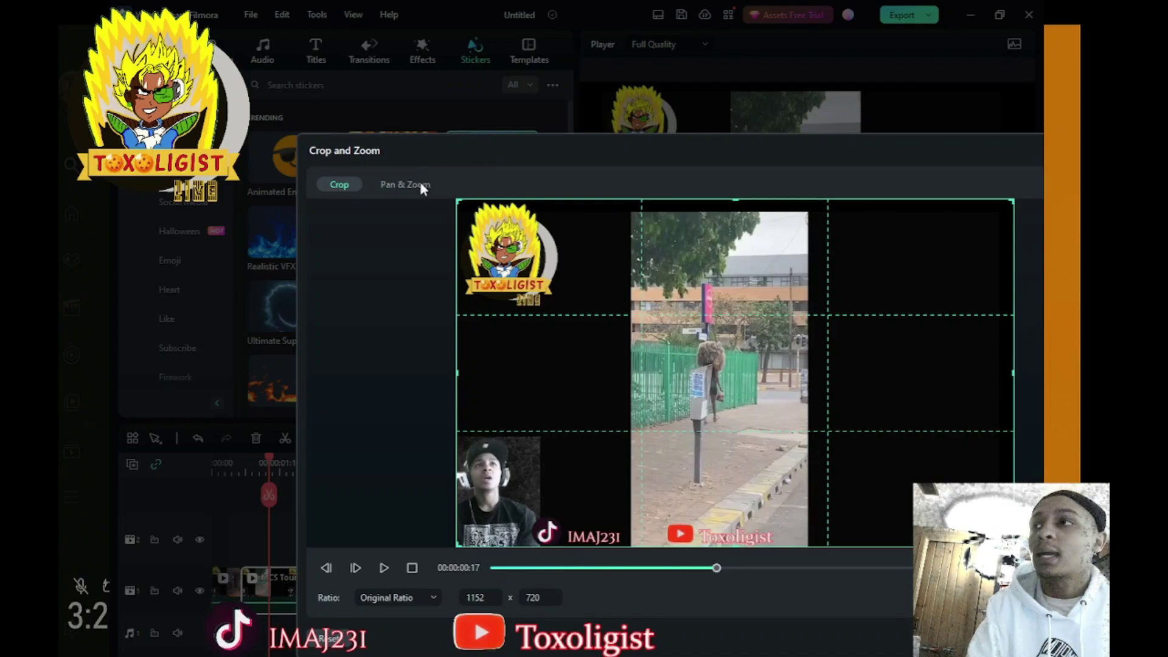
{"action": "left_click_drag", "start_coordinate": [462, 148], "coordinate": [409, 58]}
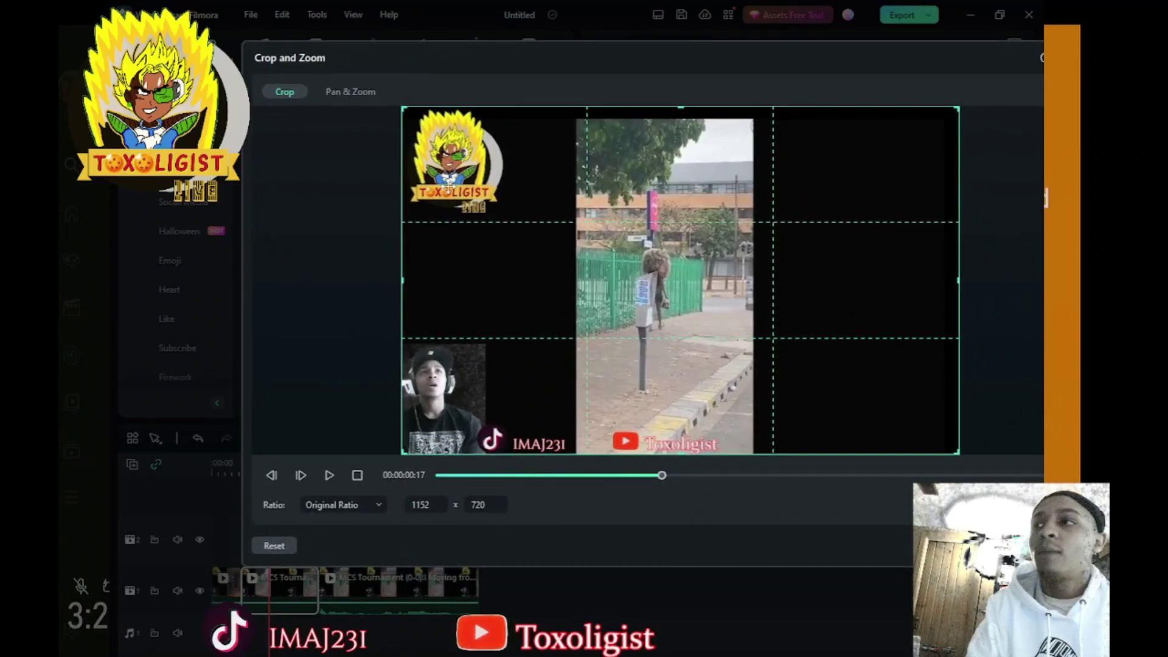
{"action": "left_click_drag", "start_coordinate": [956, 109], "coordinate": [529, 301]}
{"action": "left_click_drag", "start_coordinate": [455, 374], "coordinate": [443, 347]}
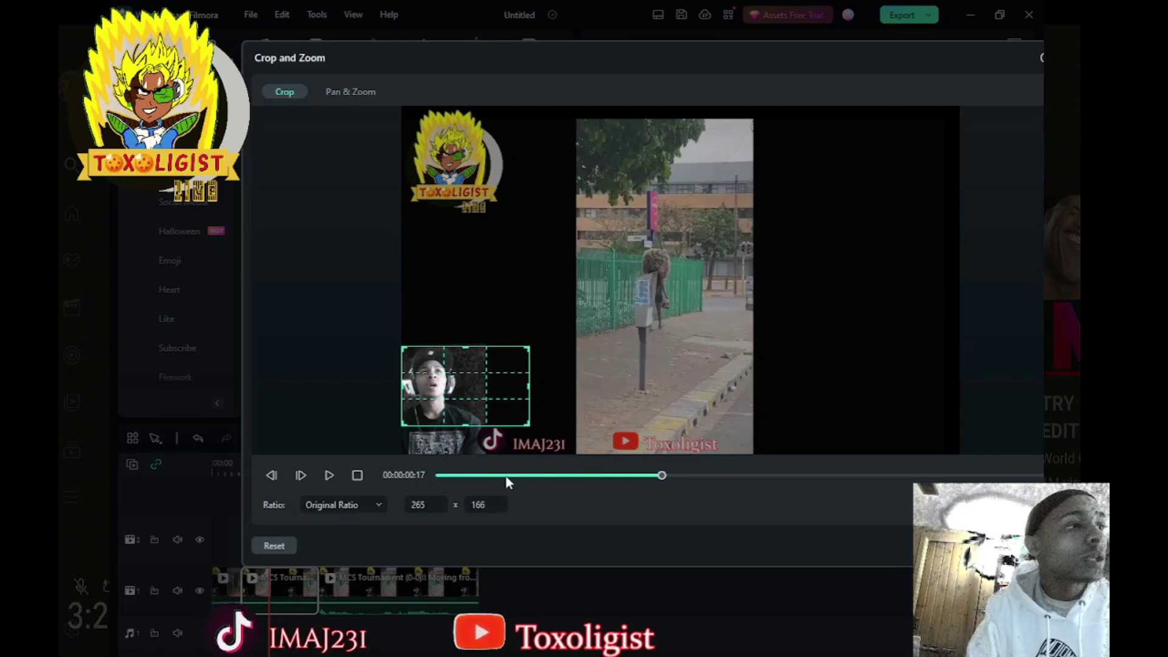
{"action": "key", "text": "space"}
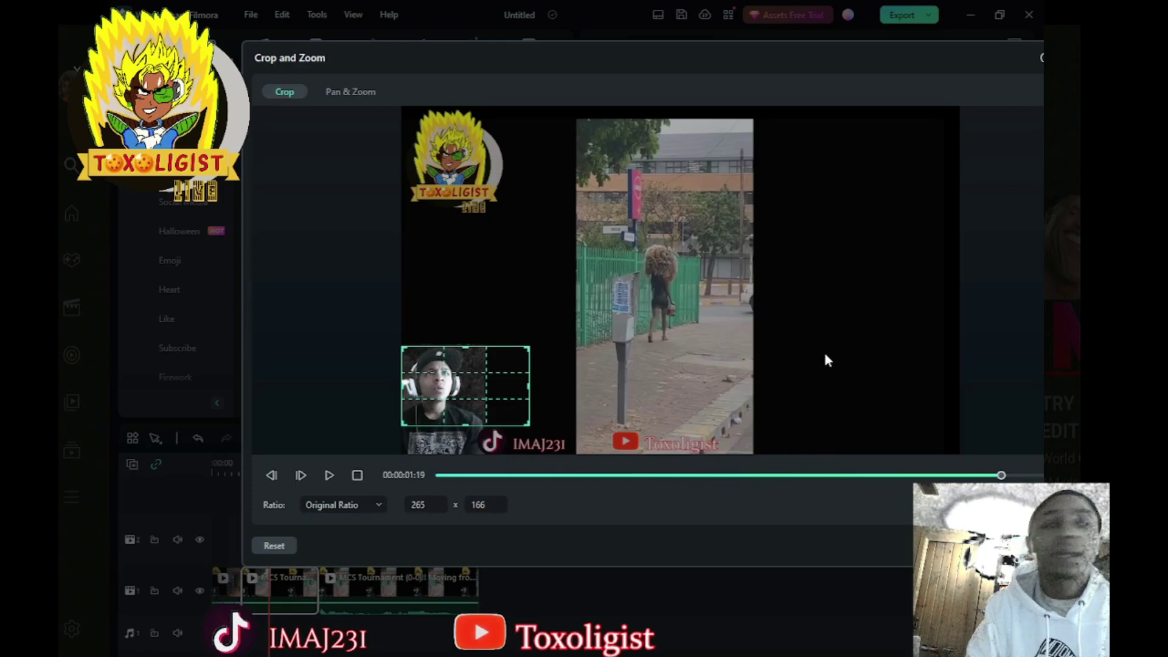
{"action": "left_click_drag", "start_coordinate": [809, 42], "coordinate": [629, 23]}
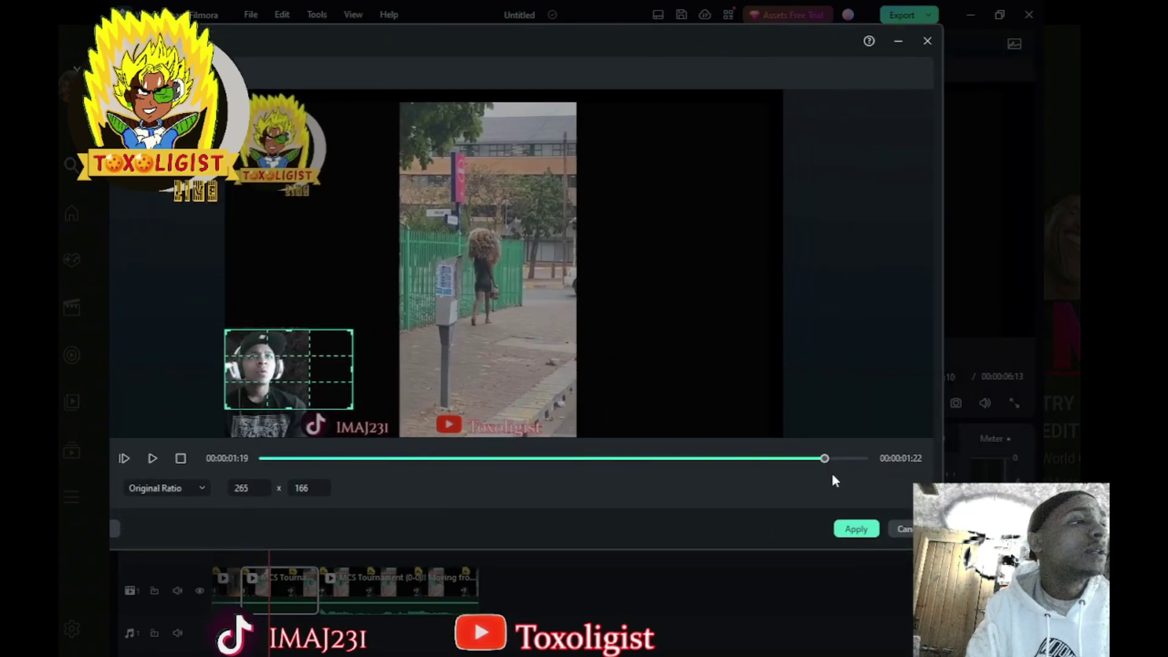
{"action": "left_click", "coordinate": [849, 530]}
Step: Play back the timeline from the start to check the cropped middle clip, and undo the crop
{"action": "left_click_drag", "start_coordinate": [269, 506], "coordinate": [218, 491]}
{"action": "key", "text": "space"}
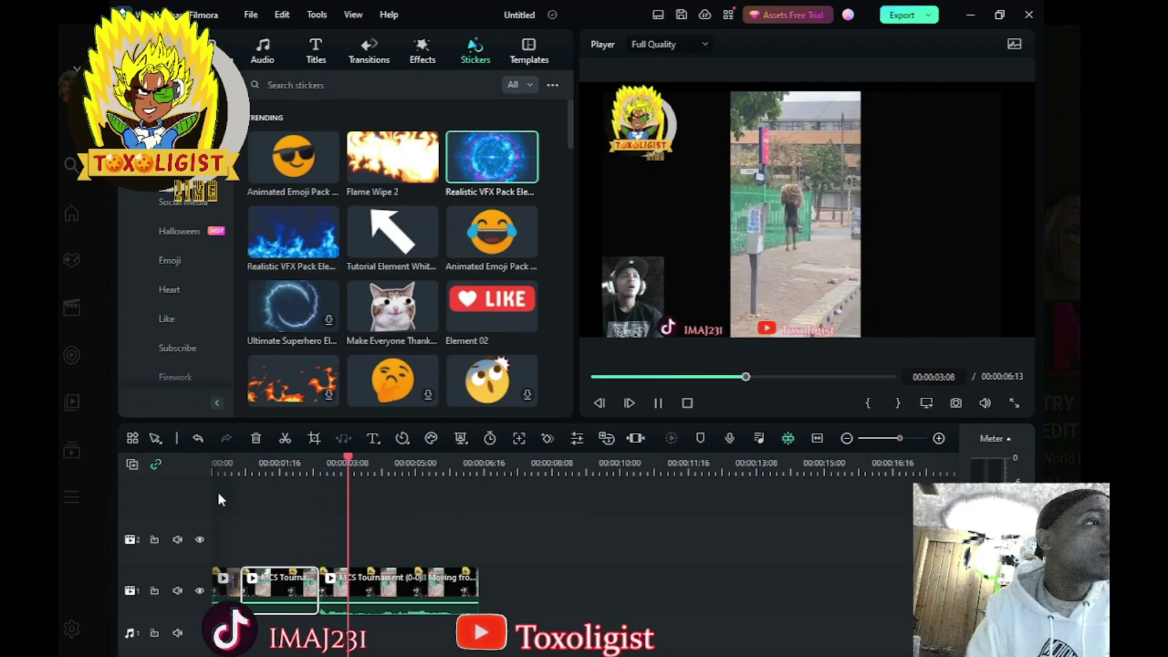
{"action": "key", "text": "space"}
{"action": "left_click", "coordinate": [198, 439]}
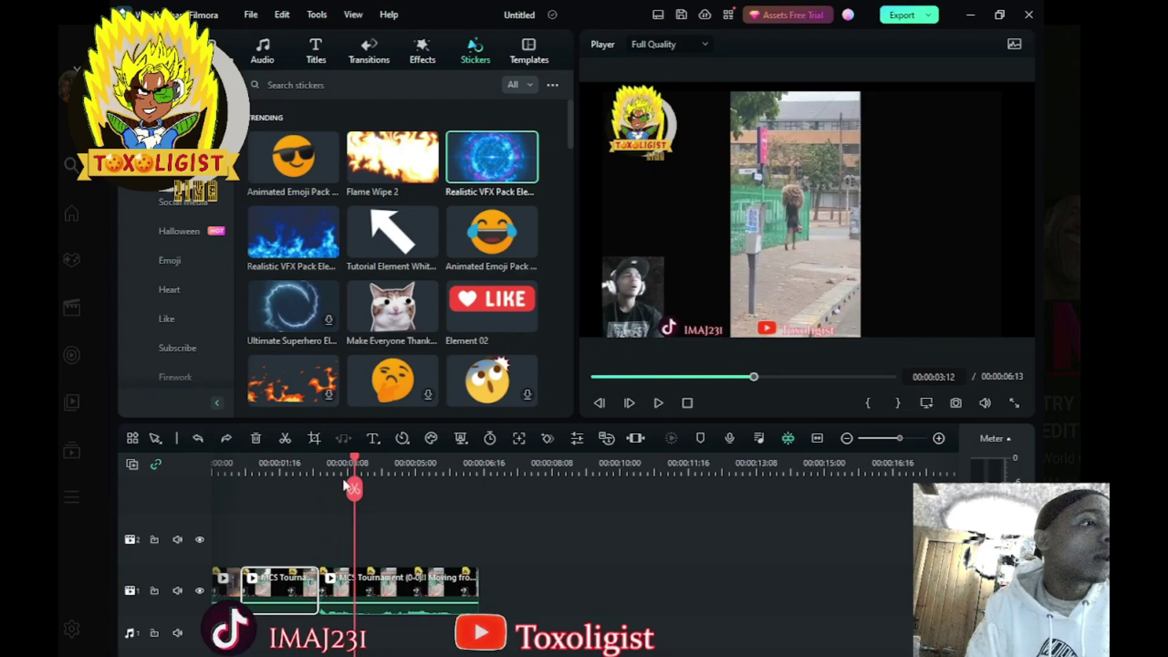
Step: Set up Pan & Zoom on the middle clip, shrinking the End frame to 230 x 144 and placing it over the webcam face
{"action": "left_click_drag", "start_coordinate": [355, 490], "coordinate": [251, 487]}
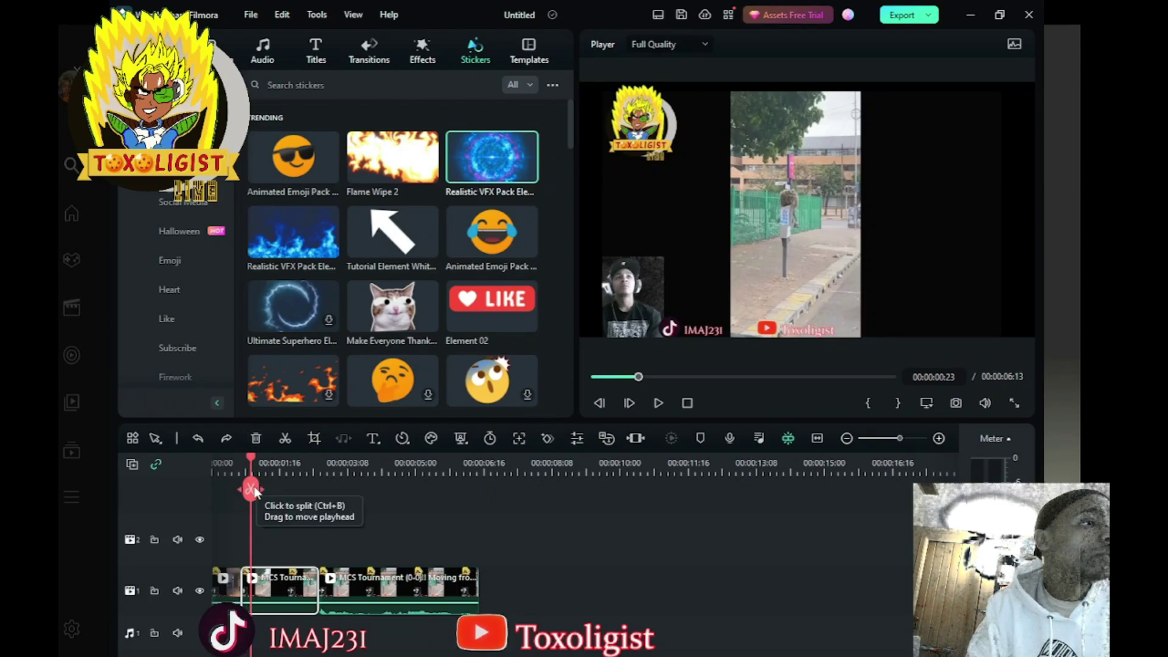
{"action": "left_click_drag", "start_coordinate": [250, 491], "coordinate": [258, 491]}
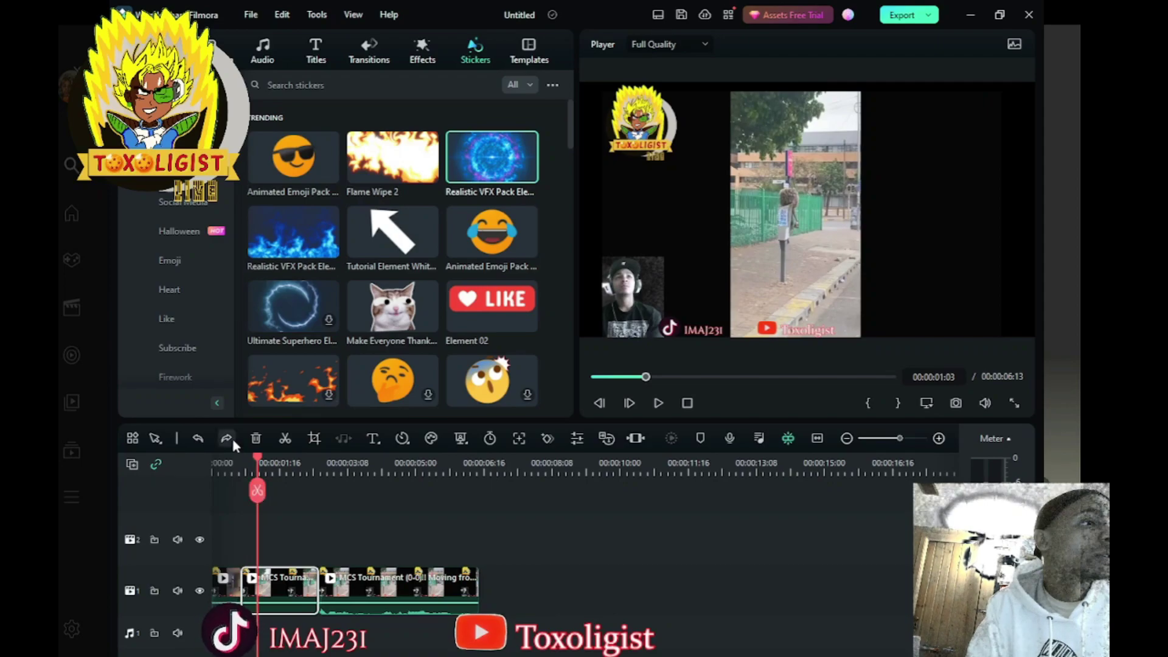
{"action": "left_click", "coordinate": [316, 438]}
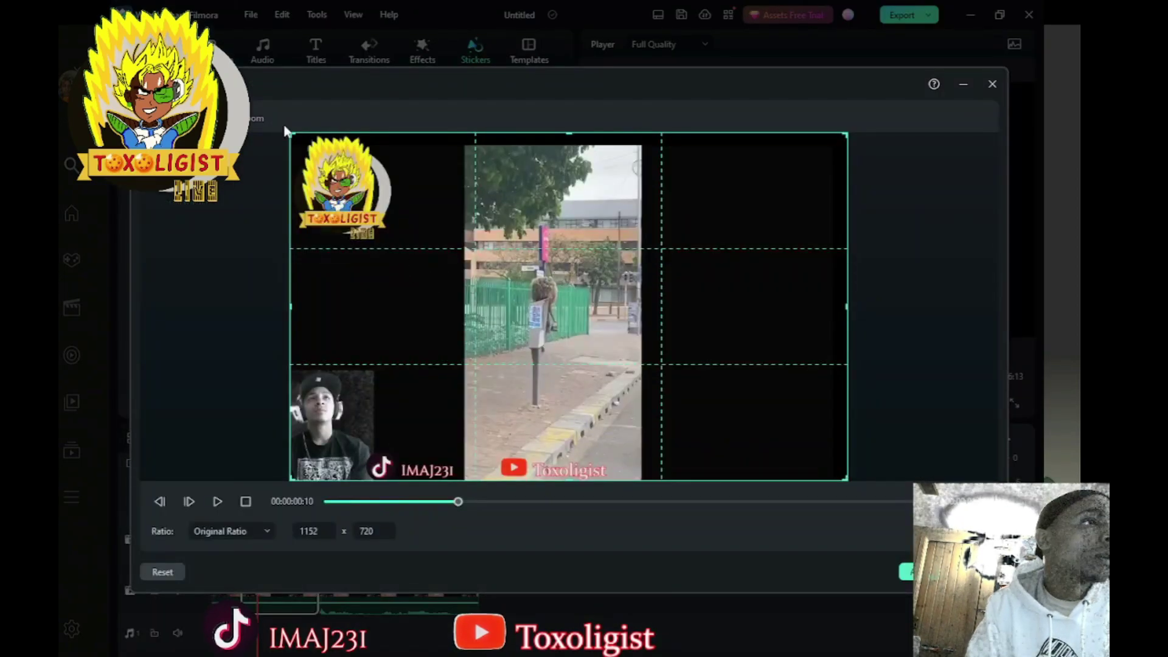
{"action": "left_click", "coordinate": [252, 123]}
{"action": "left_click", "coordinate": [525, 302]}
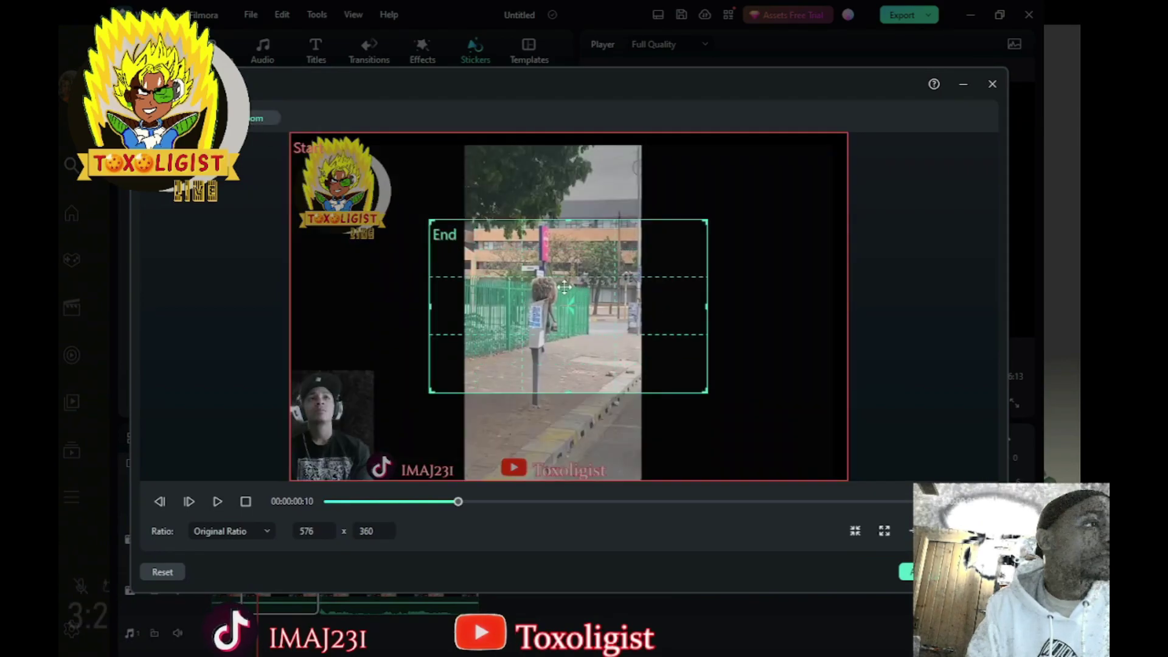
{"action": "left_click", "coordinate": [312, 152]}
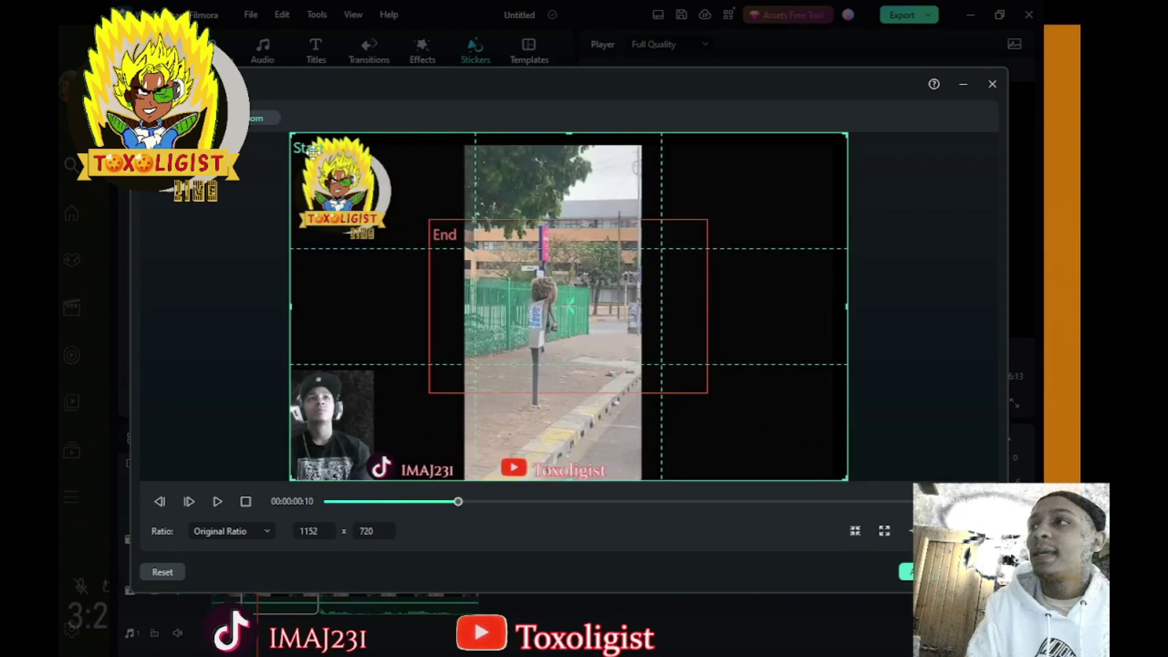
{"action": "left_click_drag", "start_coordinate": [580, 285], "coordinate": [459, 338]}
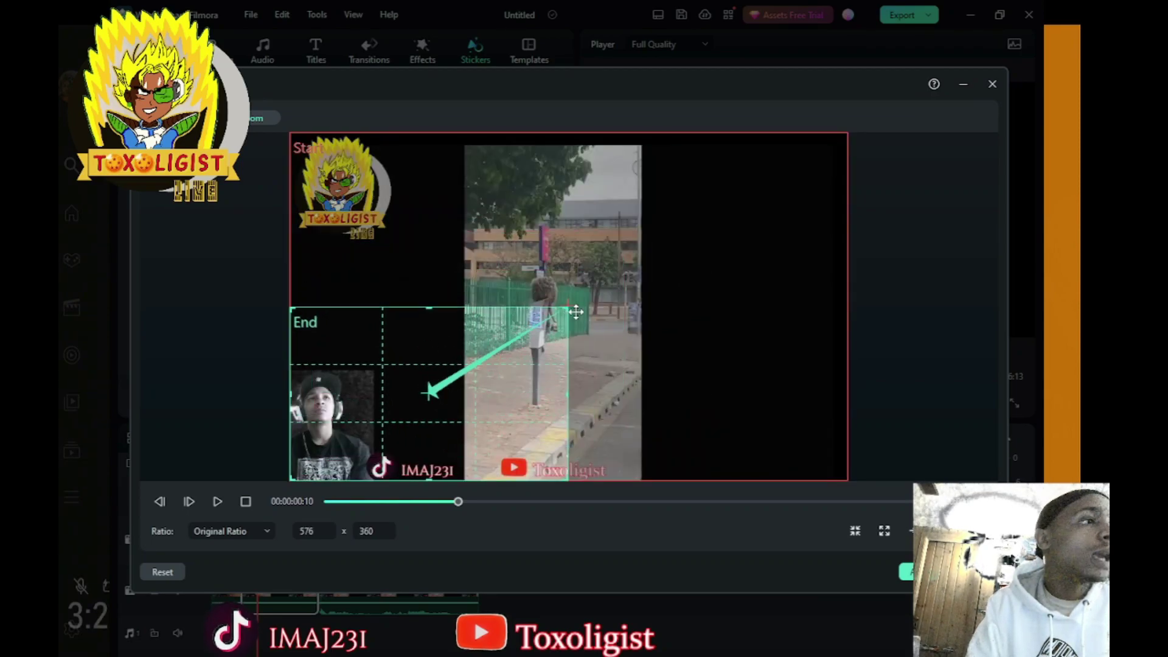
{"action": "left_click_drag", "start_coordinate": [571, 305], "coordinate": [399, 355]}
{"action": "left_click_drag", "start_coordinate": [377, 417], "coordinate": [378, 376]}
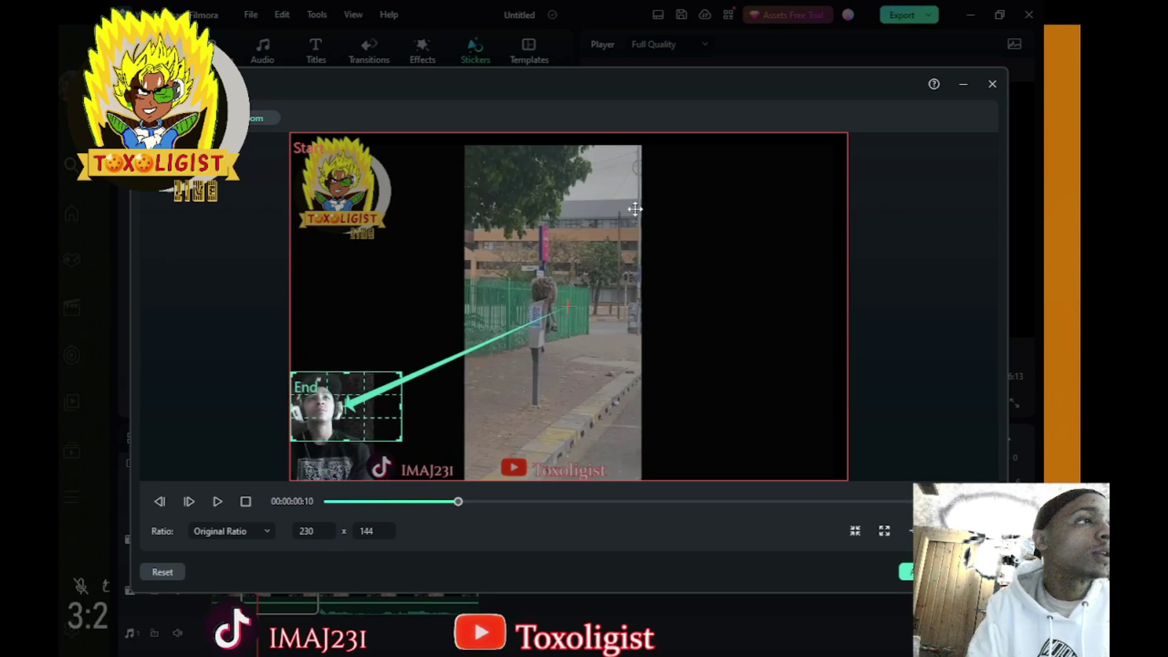
Step: Keep the Start frame at full size, reduce the End frame to 226 x 141 and apply the pan and zoom
{"action": "left_click", "coordinate": [844, 134]}
{"action": "mouse_move", "coordinate": [846, 133]}
{"action": "left_mouse_down"}
{"action": "mouse_move", "coordinate": [774, 164]}
{"action": "mouse_move", "coordinate": [852, 146]}
{"action": "left_mouse_up"}
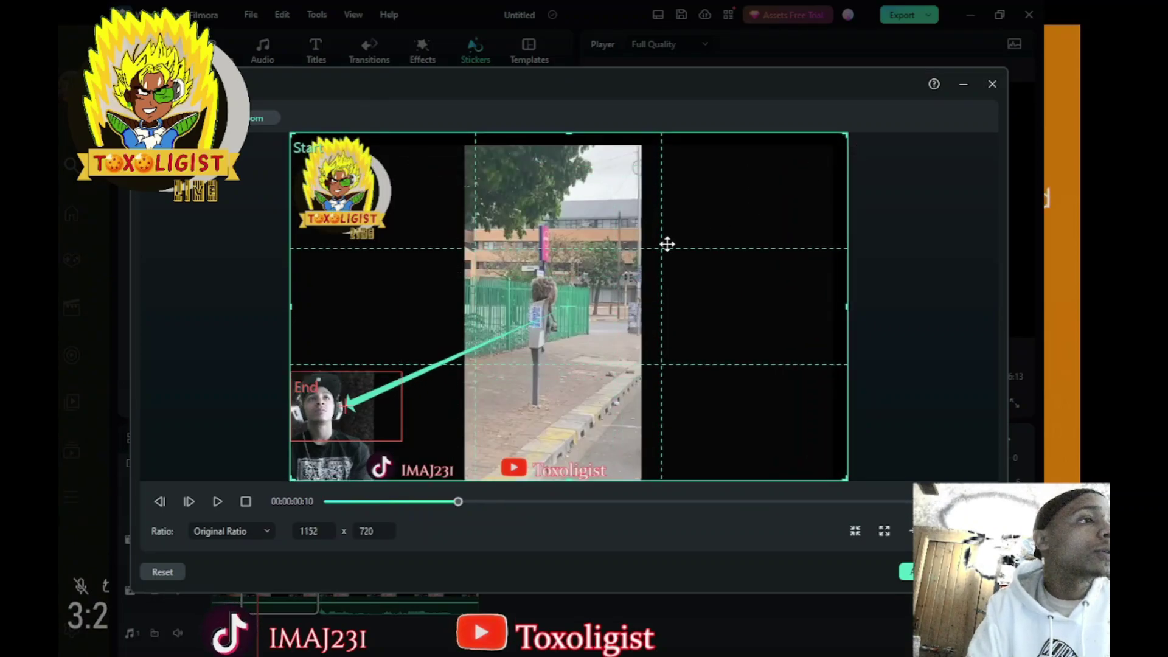
{"action": "left_click", "coordinate": [362, 414]}
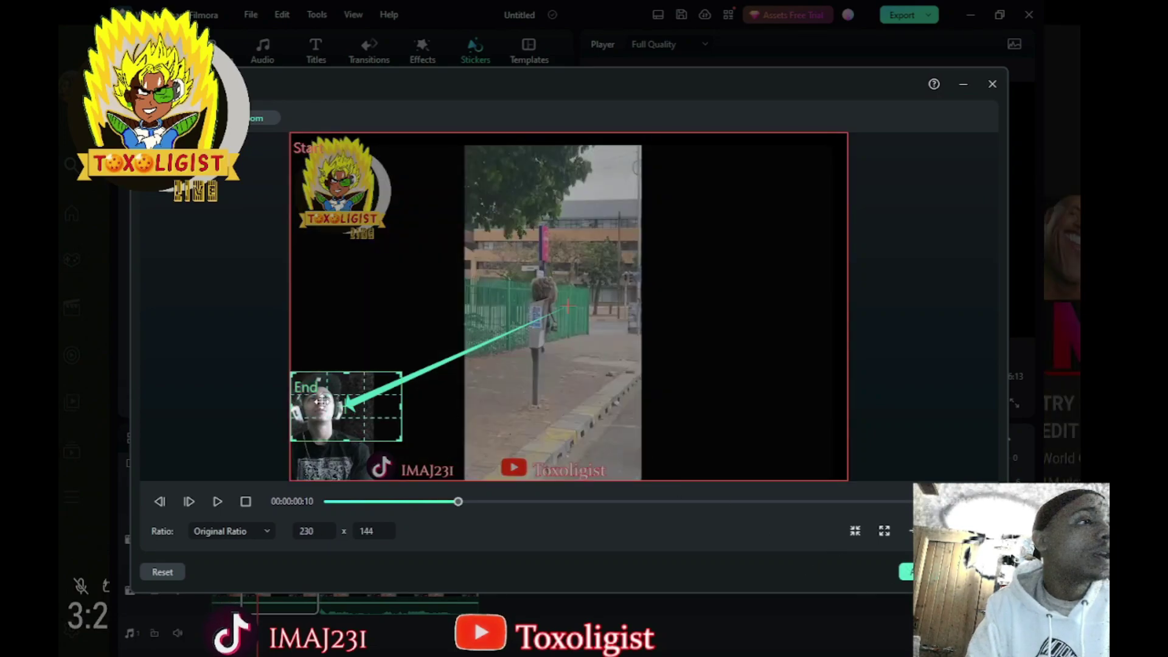
{"action": "mouse_move", "coordinate": [397, 375]}
{"action": "left_mouse_down"}
{"action": "mouse_move", "coordinate": [514, 305]}
{"action": "mouse_move", "coordinate": [386, 352]}
{"action": "mouse_move", "coordinate": [399, 354]}
{"action": "left_mouse_up"}
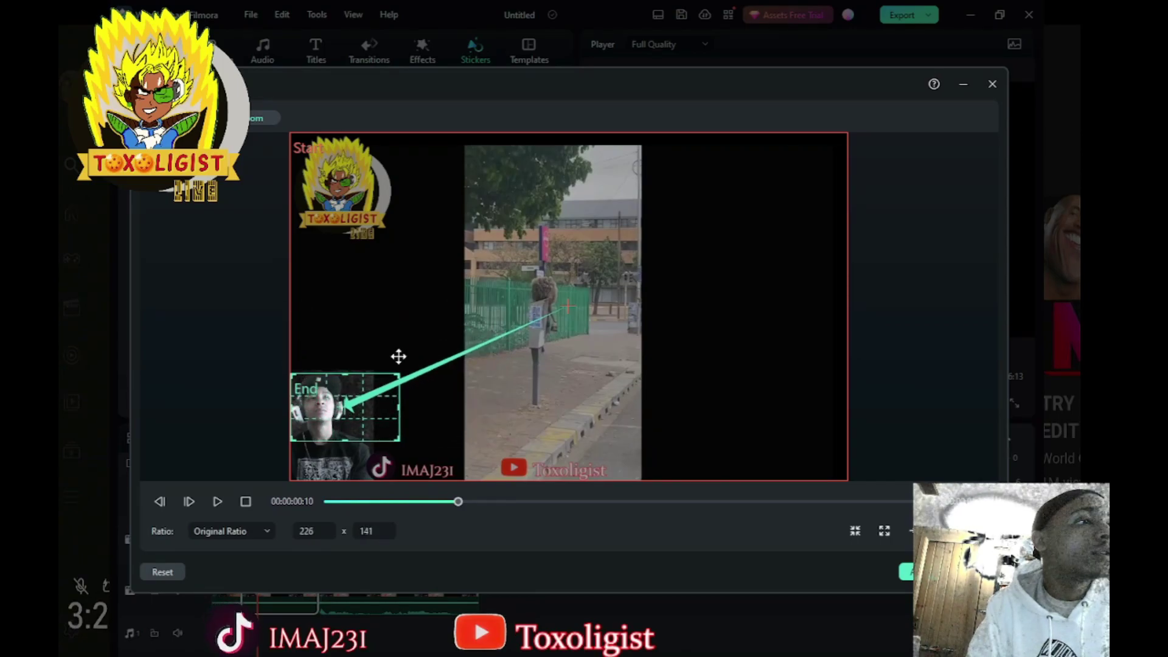
{"action": "left_click", "coordinate": [907, 572]}
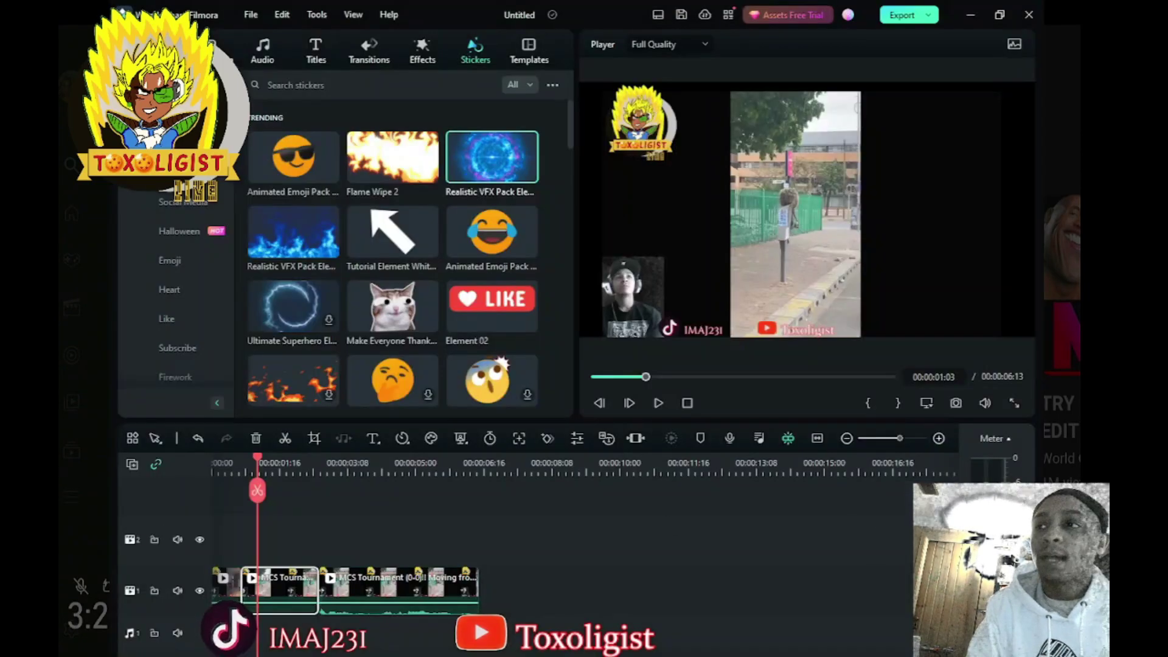
Step: Play the timeline from near the start and replay the middle clip to check the zoom onto the webcam face
{"action": "left_click_drag", "start_coordinate": [256, 491], "coordinate": [220, 491]}
{"action": "key", "text": "space"}
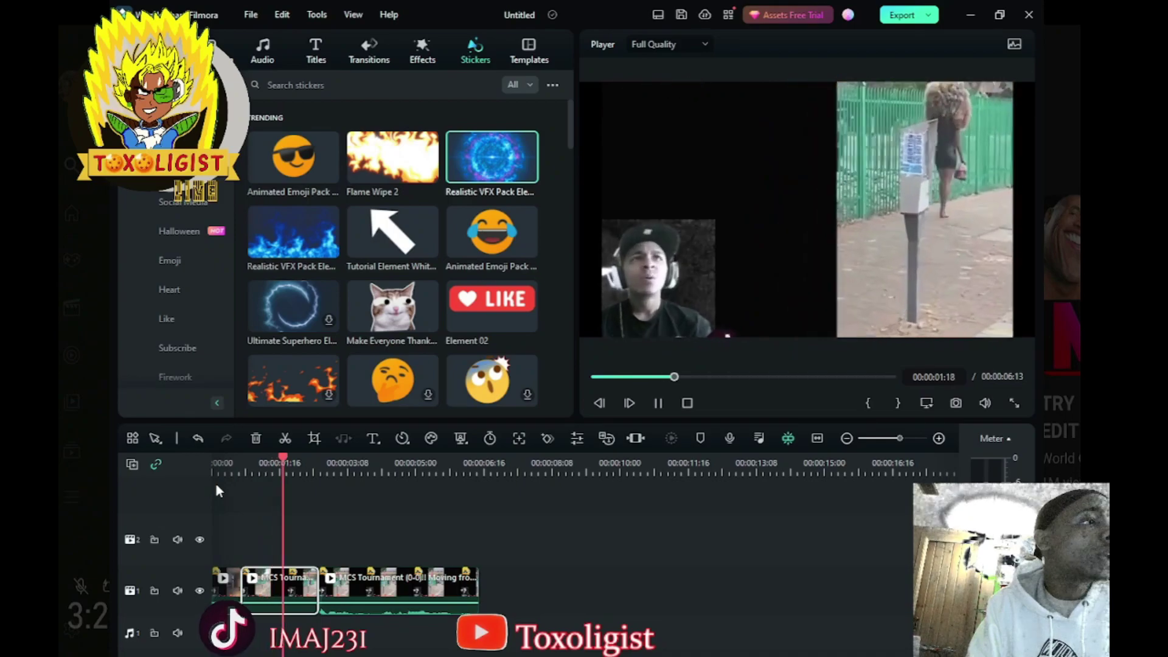
{"action": "key", "text": "space"}
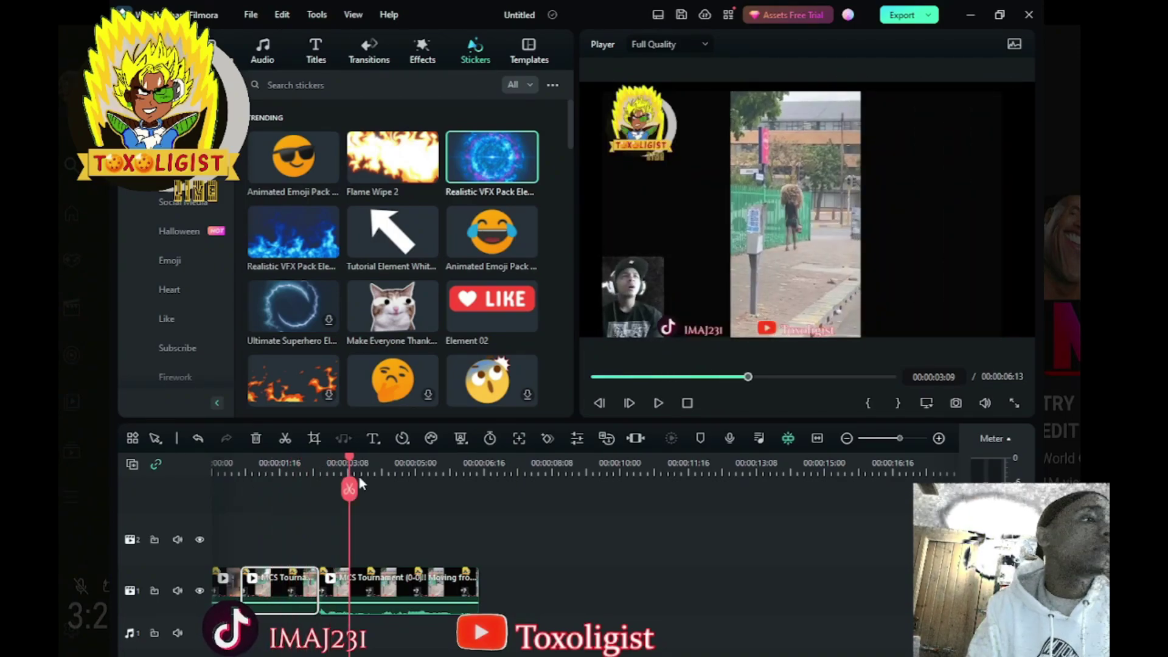
{"action": "left_click_drag", "start_coordinate": [348, 490], "coordinate": [259, 489]}
{"action": "key", "text": "space"}
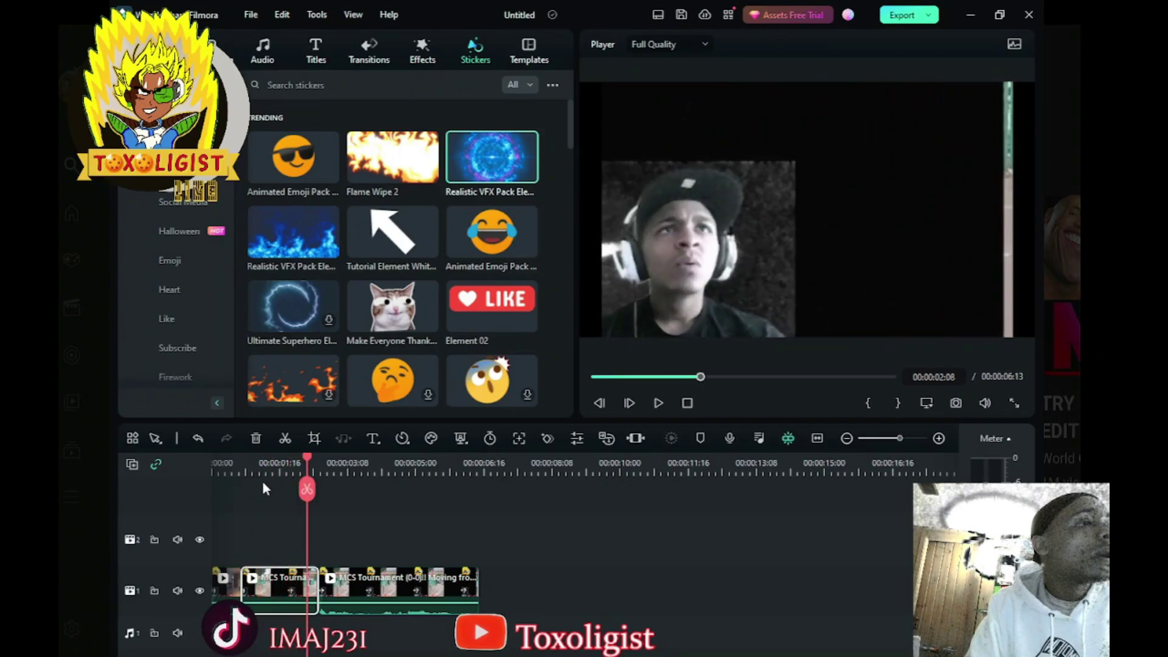
{"action": "key", "text": "space"}
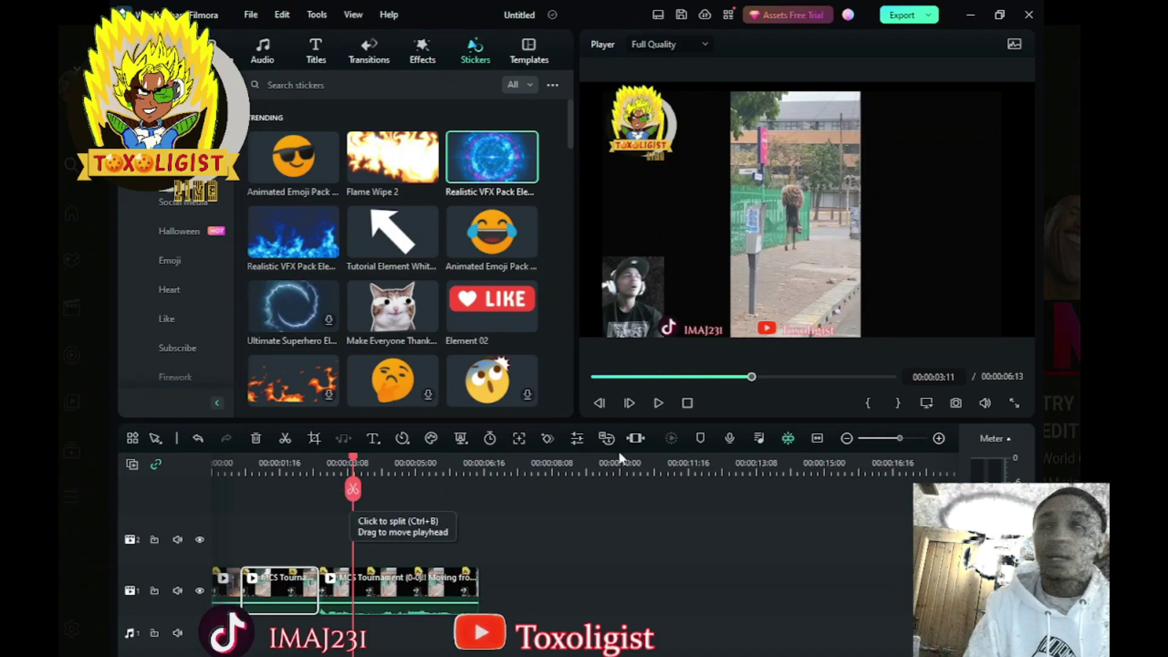
Step: Set up a local export named bigafro in MP4 format, saved to the 10-24 folder under FinishedVideos > Reactions
{"action": "left_click", "coordinate": [905, 17]}
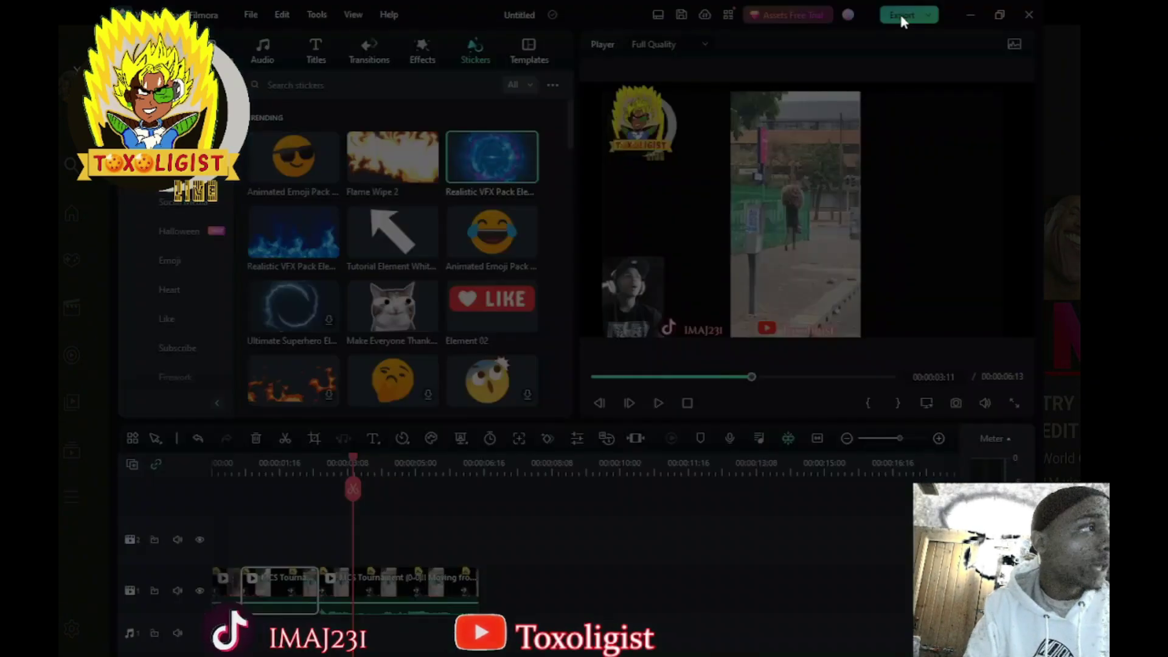
{"action": "left_click", "coordinate": [640, 217]}
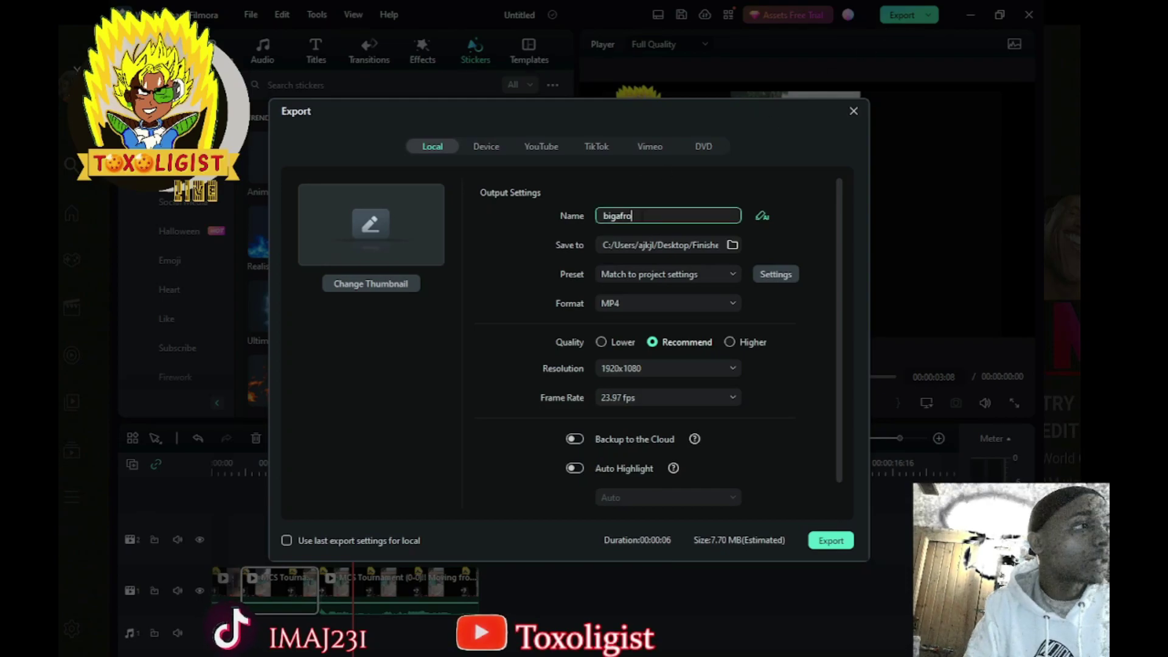
{"action": "left_click", "coordinate": [732, 244]}
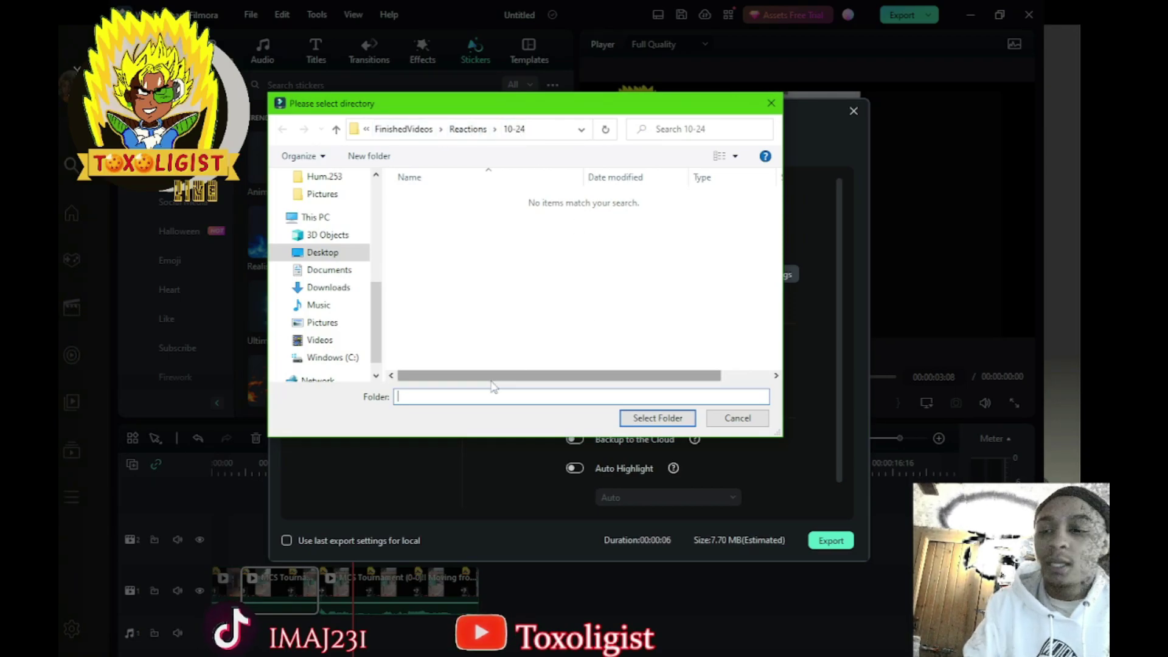
{"action": "left_click", "coordinate": [656, 419]}
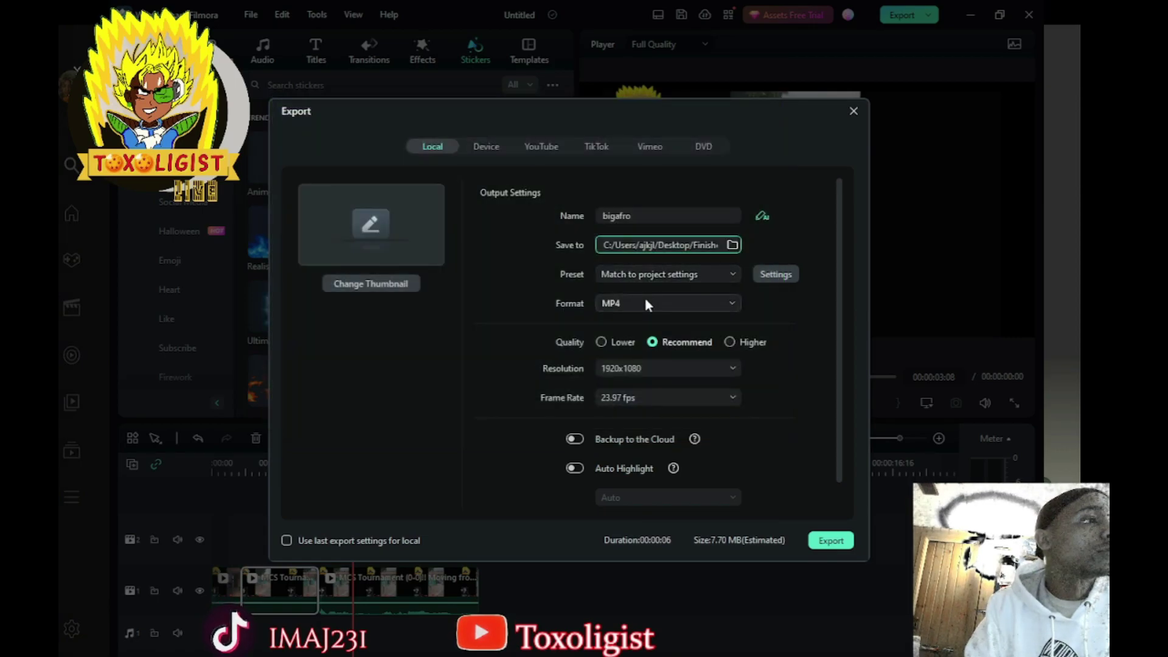
{"action": "left_click", "coordinate": [672, 304]}
{"action": "left_click", "coordinate": [622, 306]}
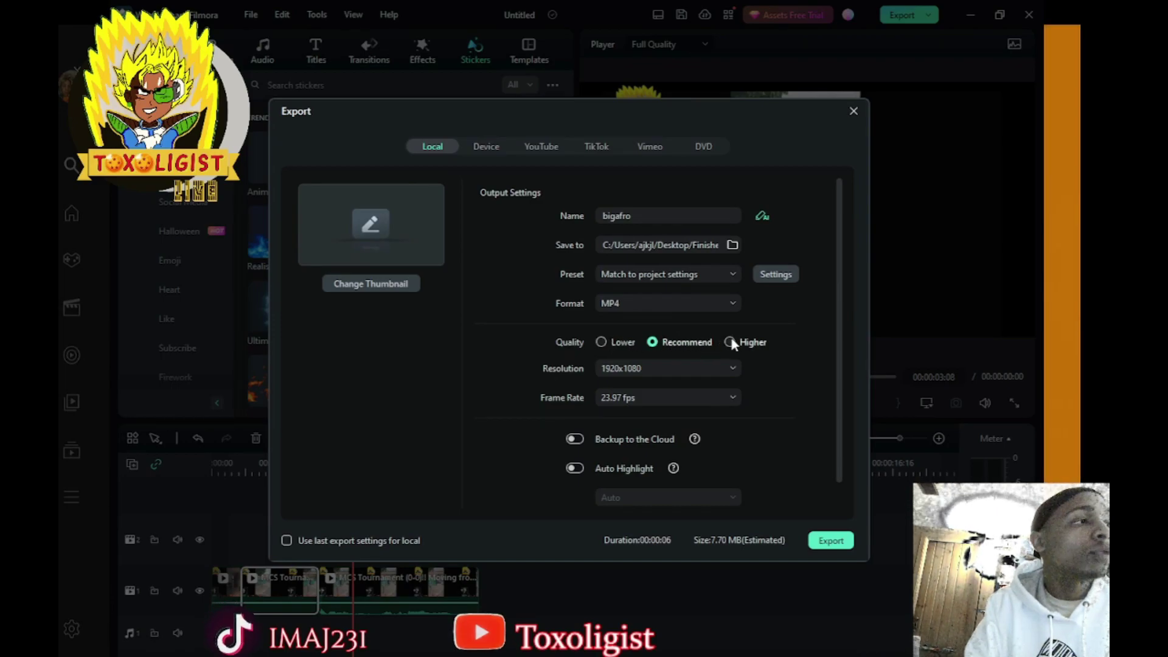
Step: Look through the available export resolutions without choosing a different one
{"action": "left_click", "coordinate": [694, 366]}
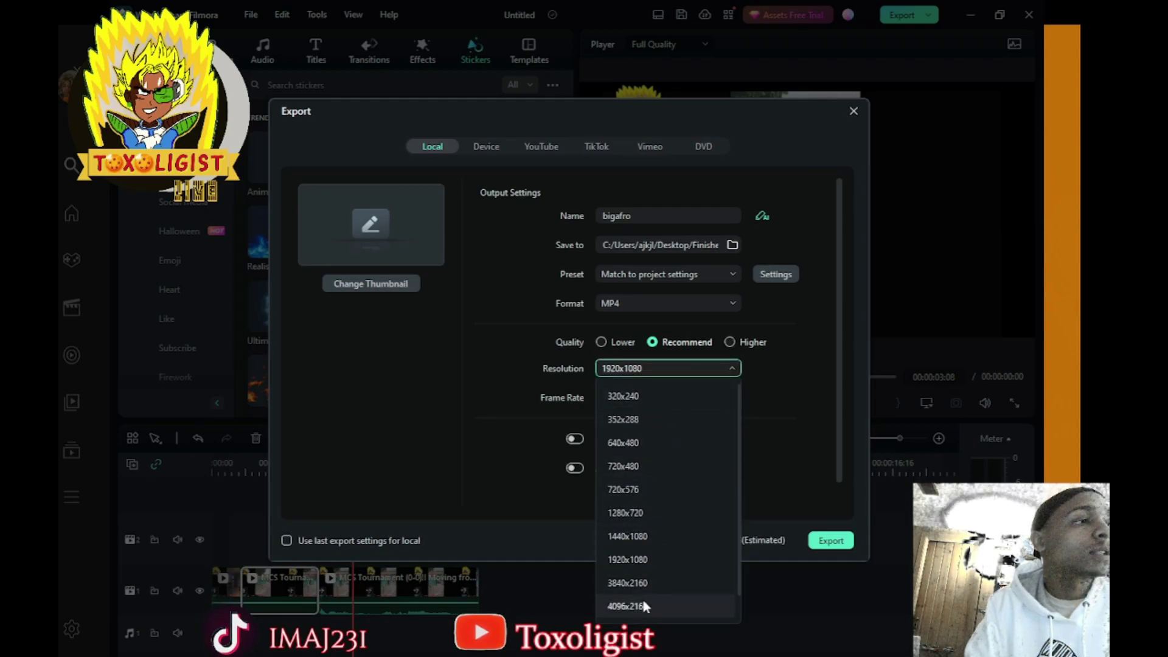
{"action": "left_click", "coordinate": [794, 424]}
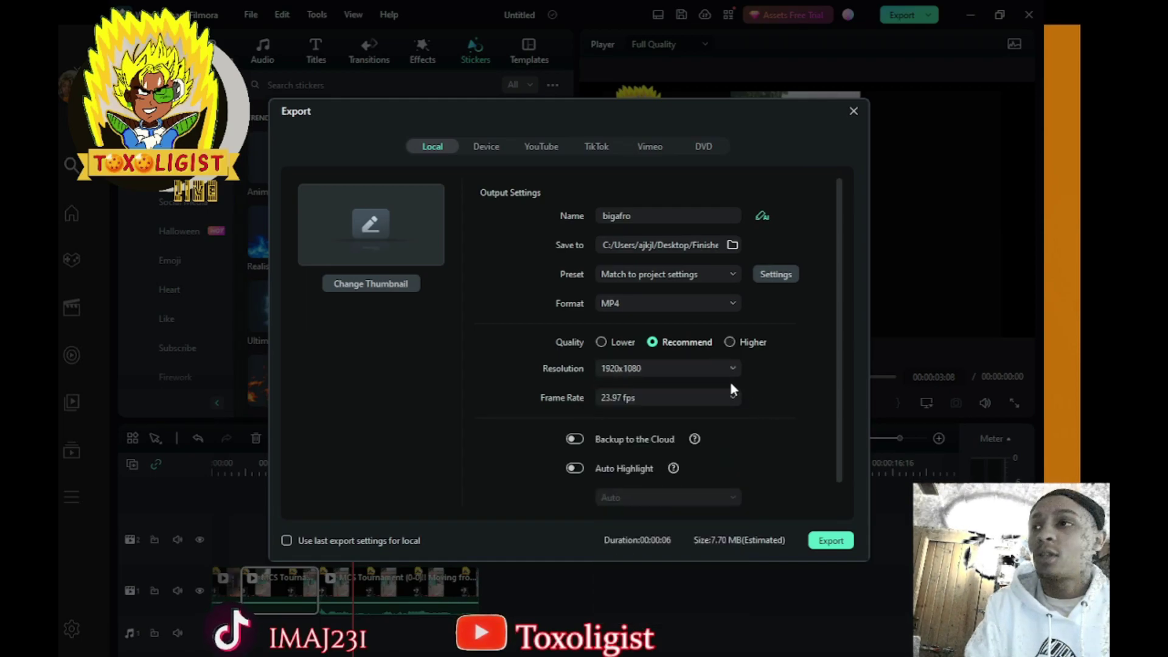
{"action": "left_click", "coordinate": [648, 367]}
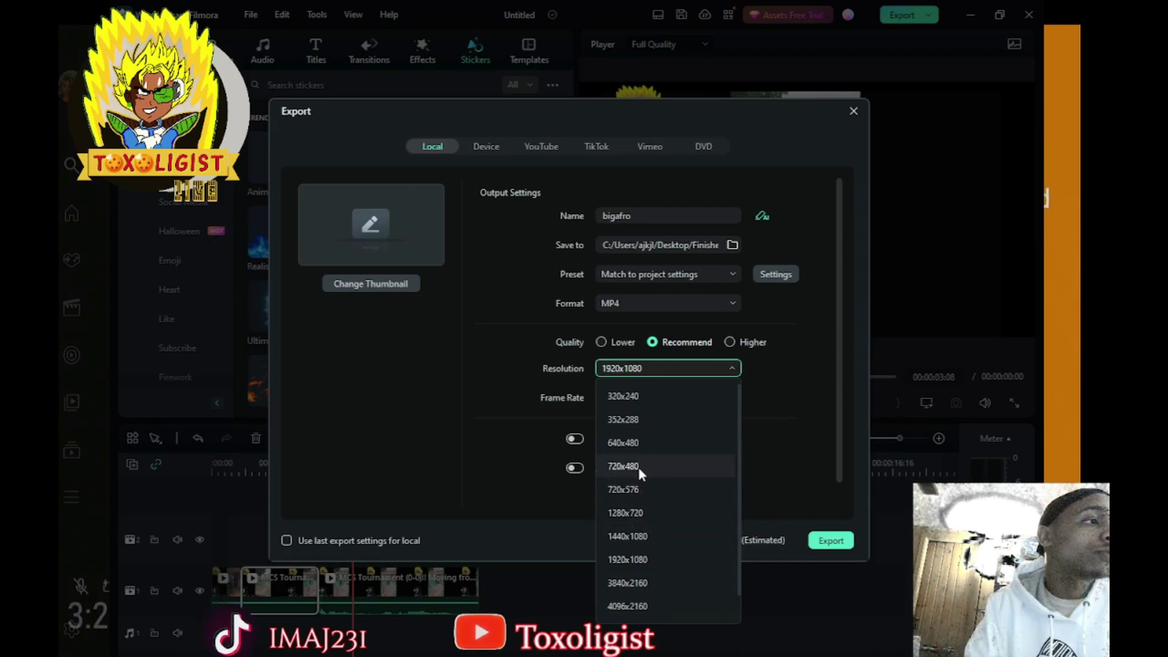
{"action": "scroll", "coordinate": [639, 472], "scroll_direction": "down", "scroll_amount": 1}
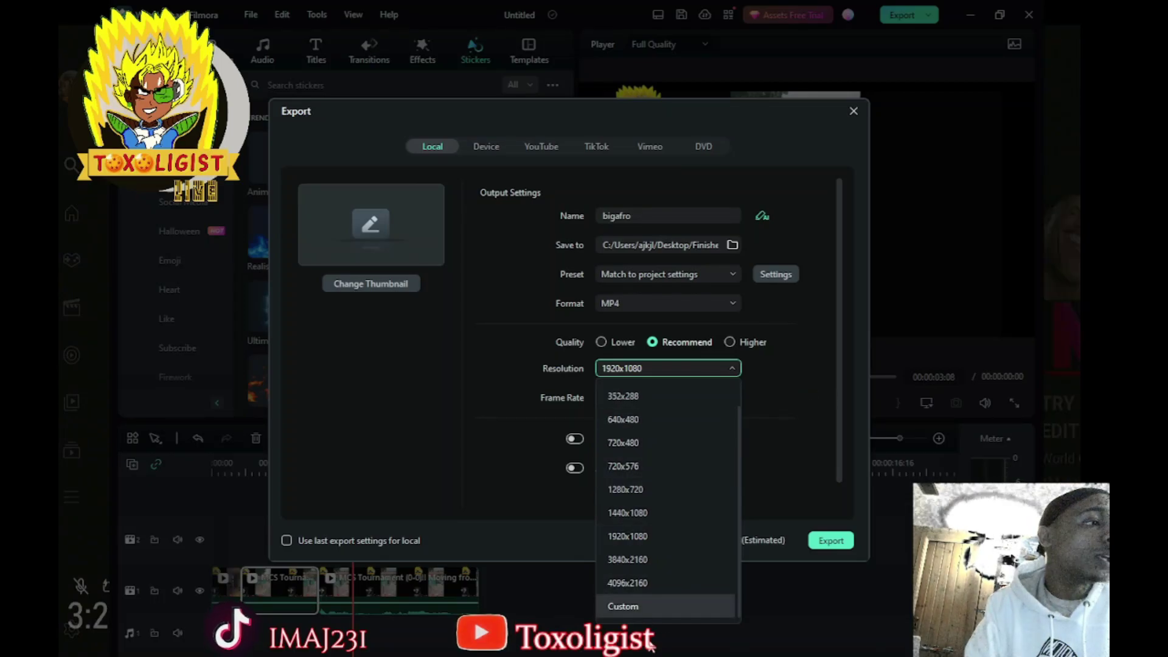
{"action": "left_click", "coordinate": [772, 406]}
Step: Set the export to Higher quality with a resolution of 4096x2160 and a frame rate of 60 fps
{"action": "left_click", "coordinate": [729, 343]}
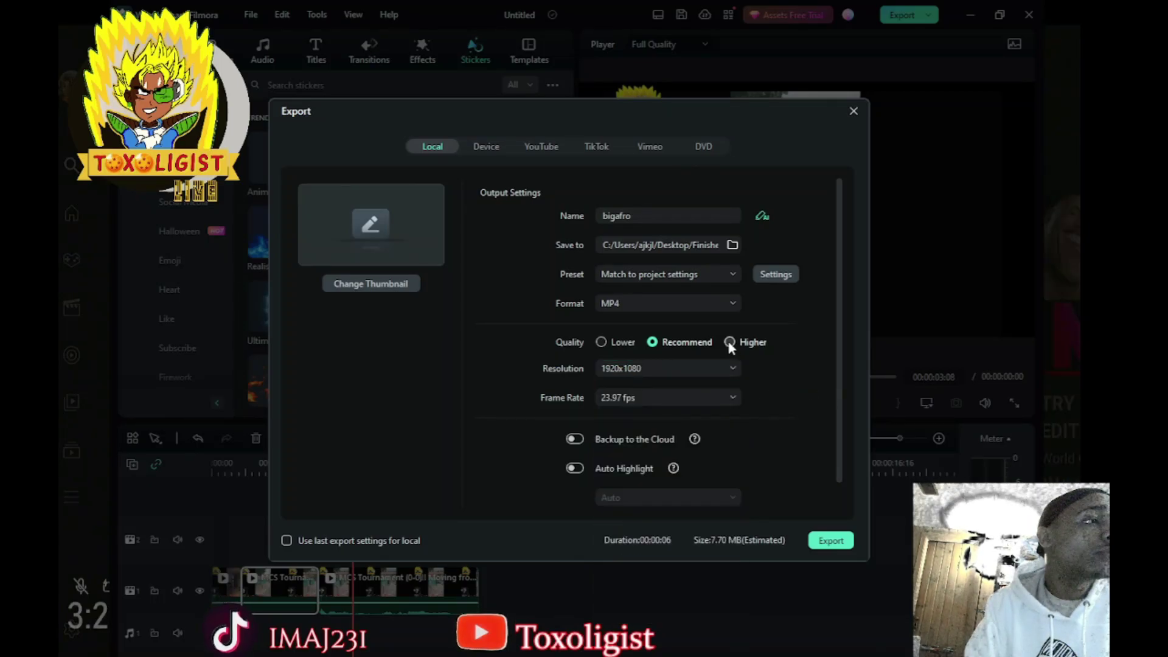
{"action": "left_click", "coordinate": [689, 369]}
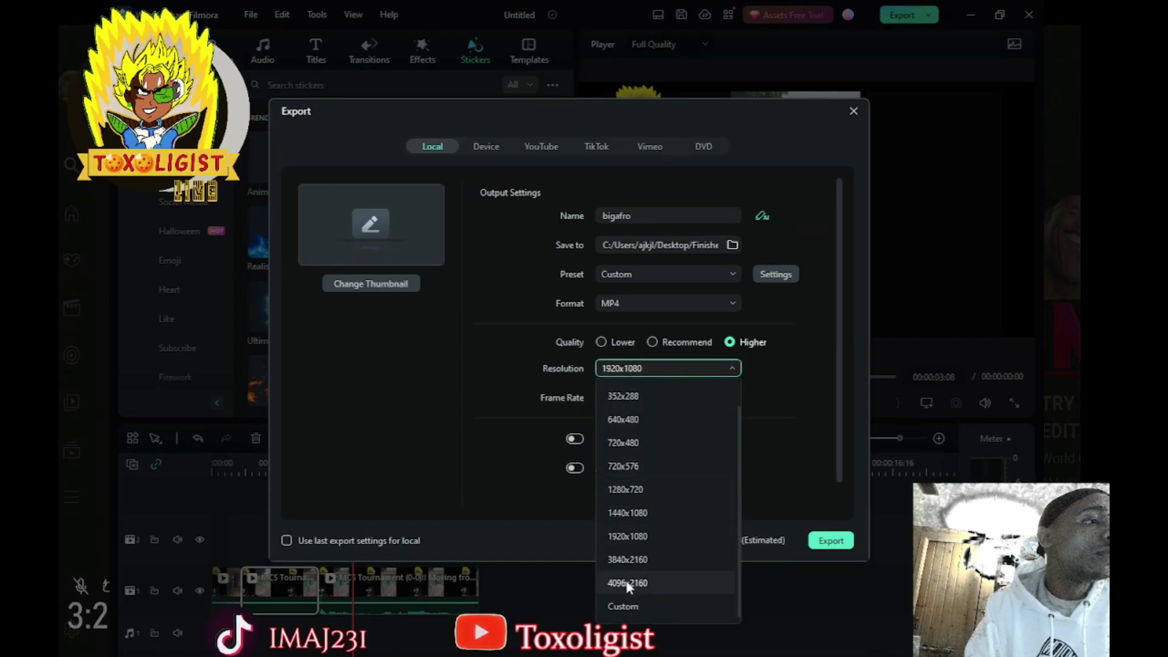
{"action": "left_click", "coordinate": [629, 582]}
{"action": "left_click", "coordinate": [652, 399]}
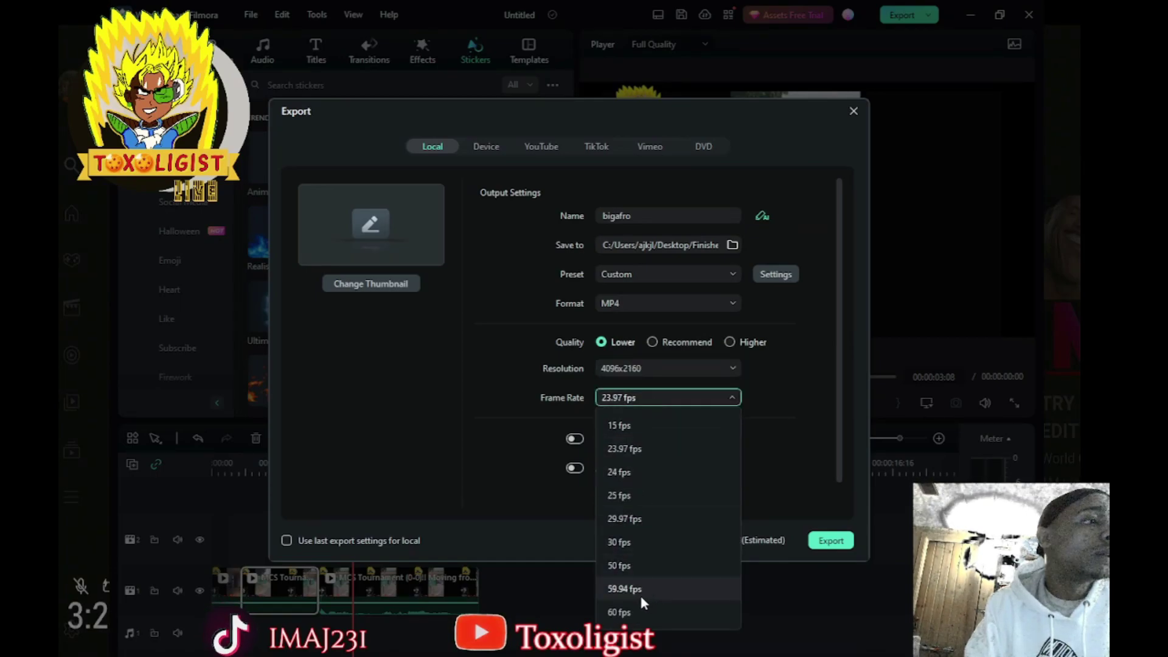
{"action": "left_click", "coordinate": [644, 612]}
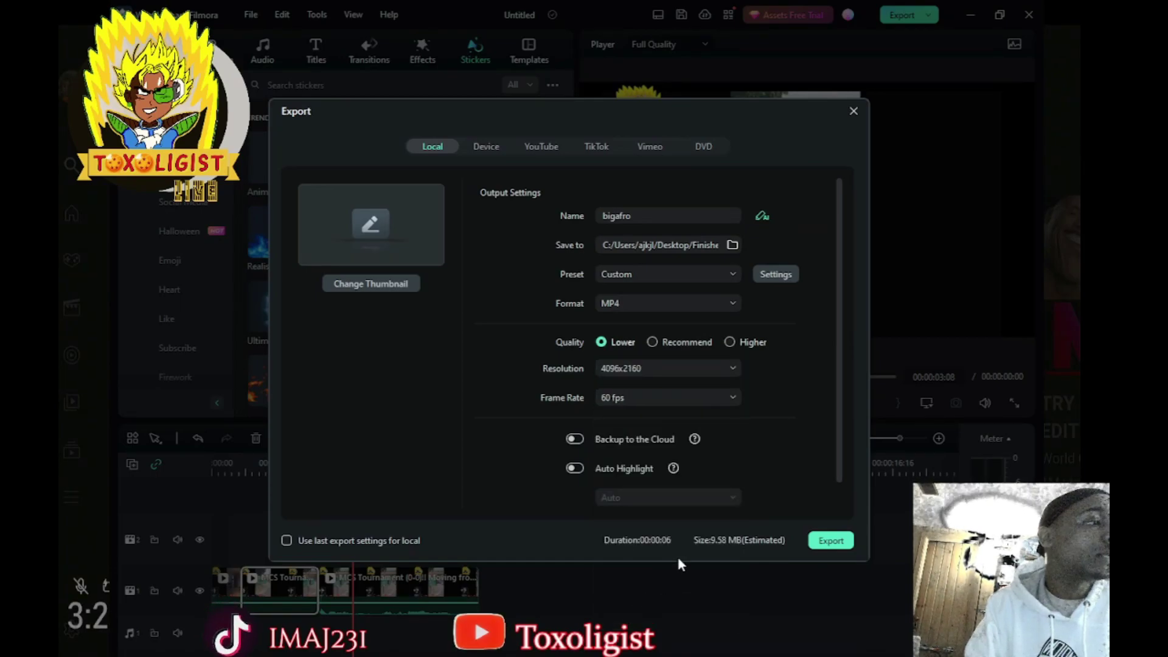
{"action": "left_click", "coordinate": [730, 342]}
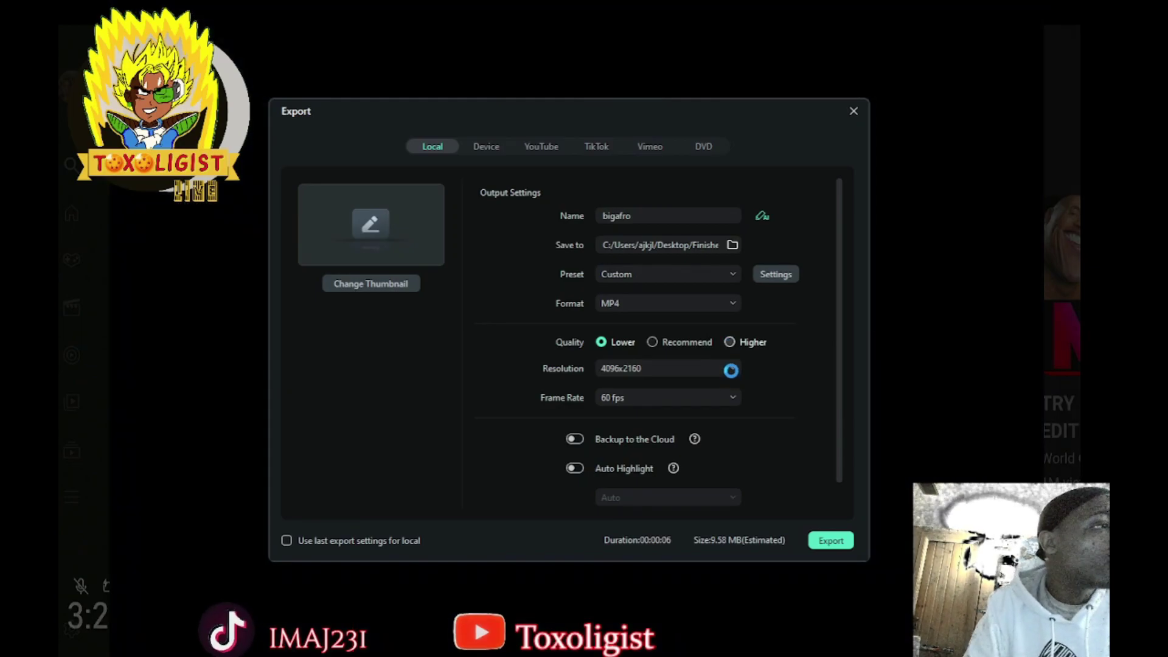